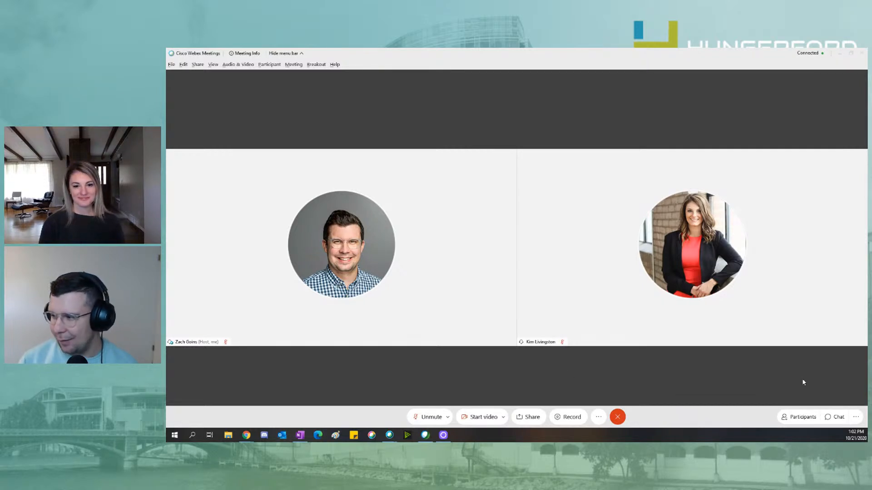
pyautogui.click(857, 418)
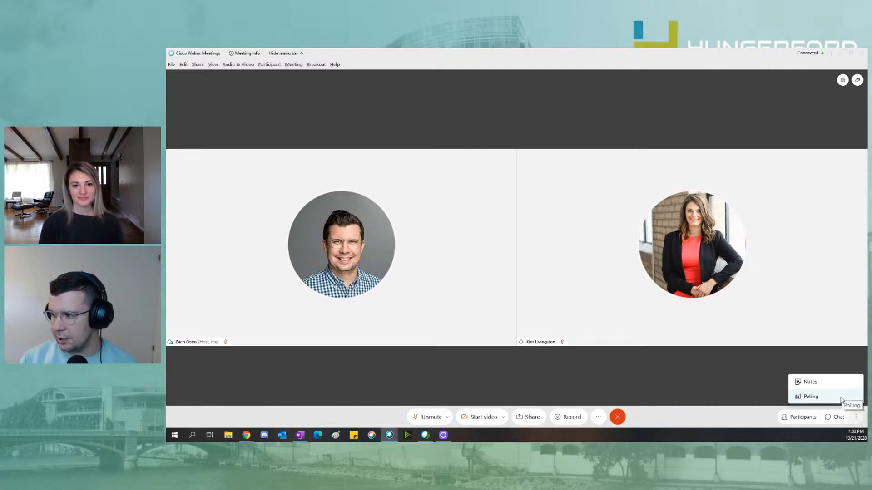
pyautogui.click(810, 397)
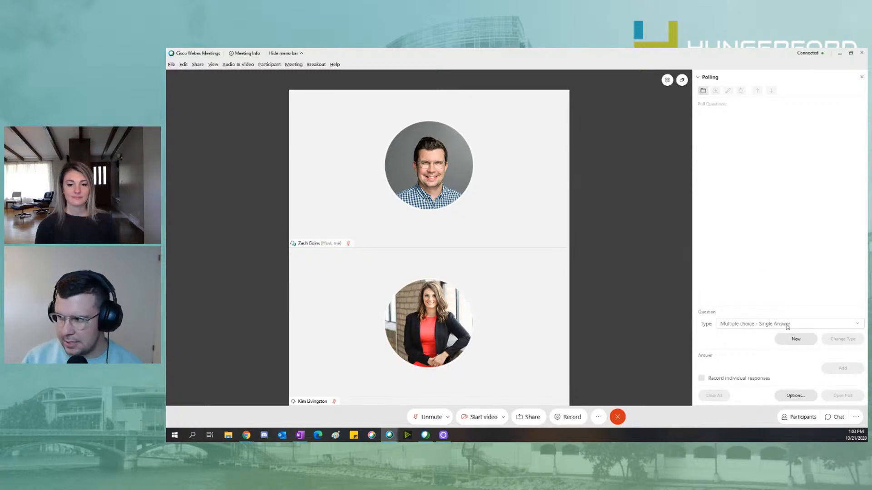
pyautogui.click(796, 339)
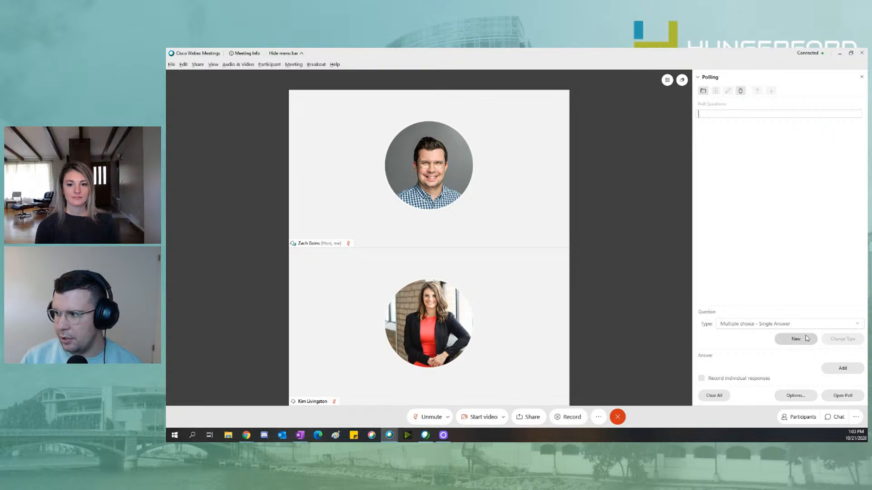
pyautogui.write('Ice cre')
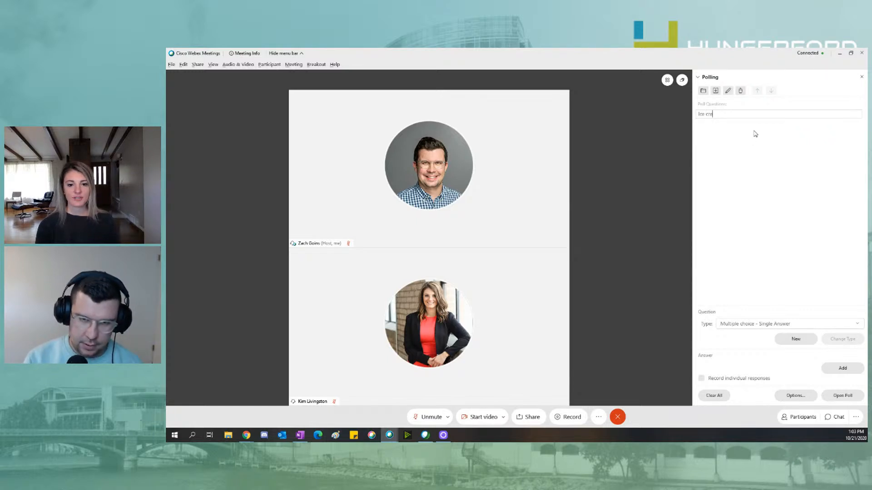
pyautogui.write('a')
pyautogui.press('BackSpace')
pyautogui.press('BackSpace')
pyautogui.press('BackSpace')
pyautogui.press('BackSpace')
pyautogui.press('BackSpace')
pyautogui.press('BackSpace')
pyautogui.press('BackSpace')
pyautogui.press('BackSpace')
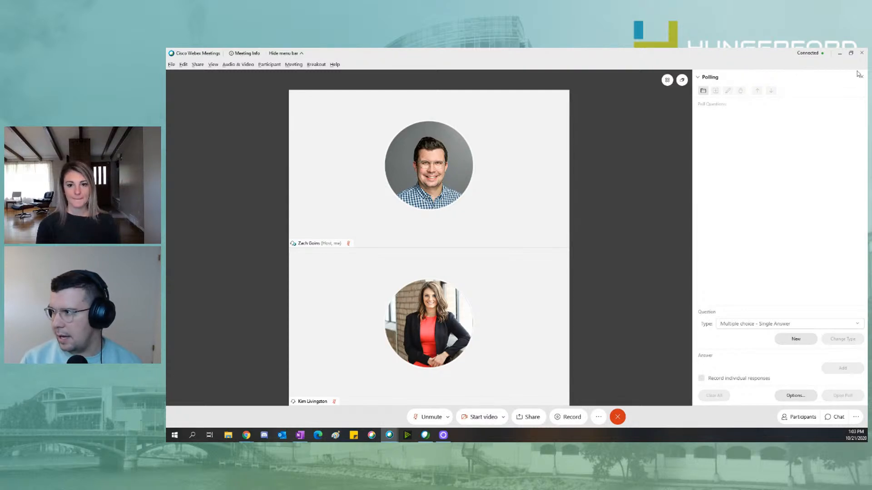
pyautogui.click(859, 74)
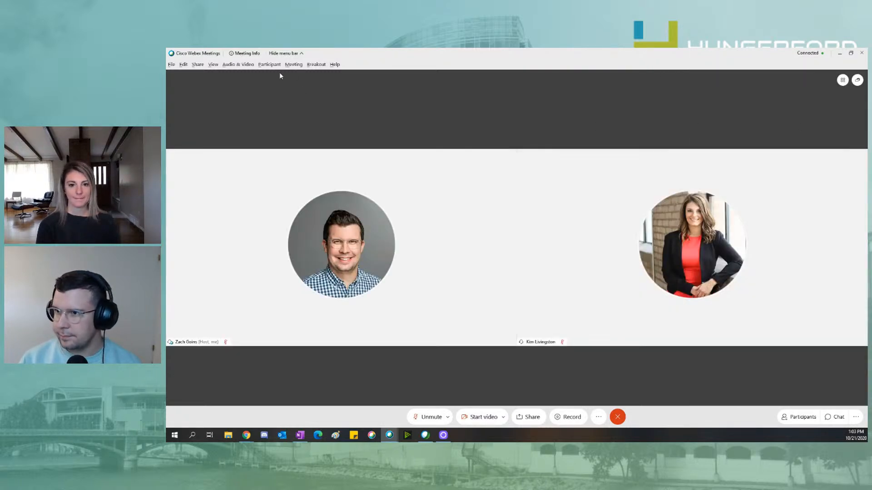
pyautogui.click(270, 65)
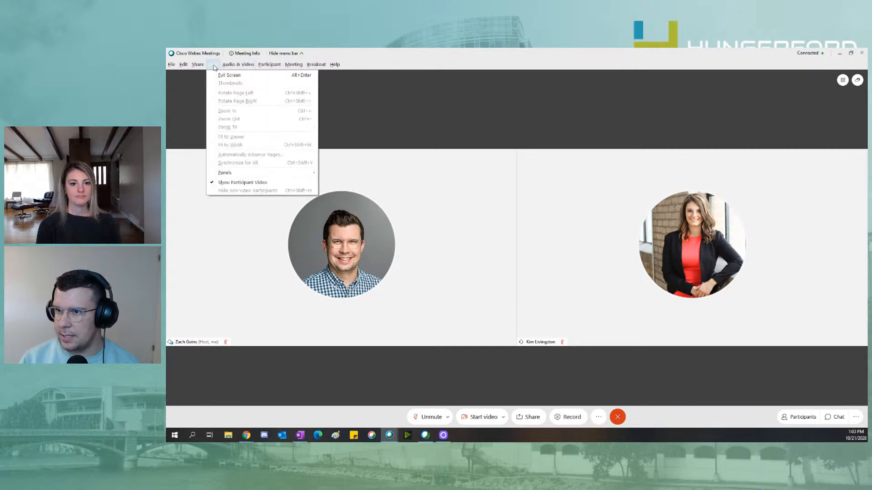
pyautogui.click(289, 64)
pyautogui.moveTo(280, 69)
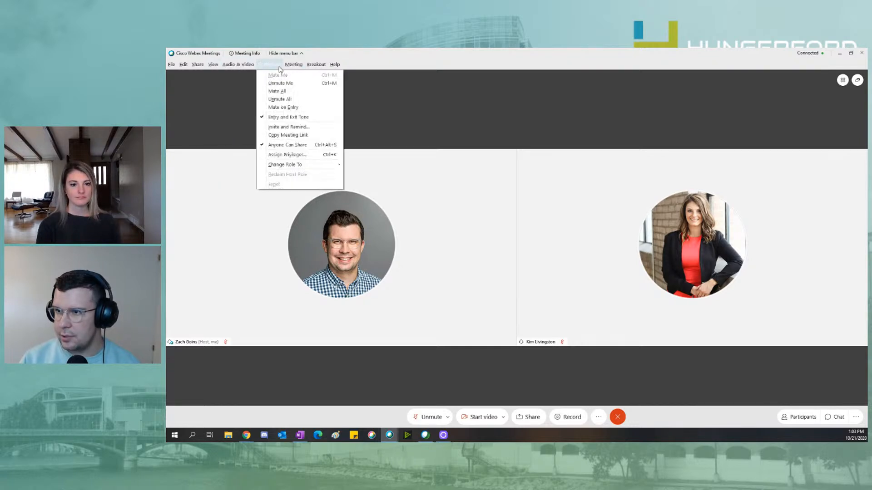
pyautogui.click(211, 65)
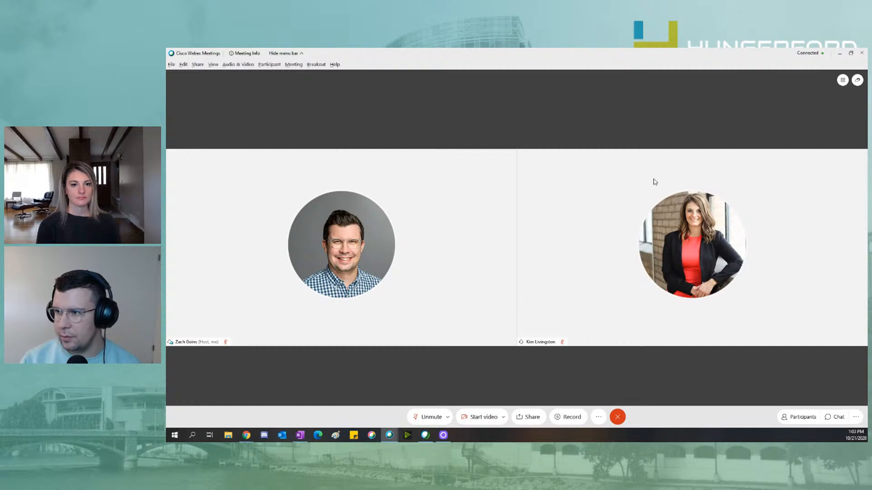
# Show the Polling panel together with the participant list.
pyautogui.click(857, 418)
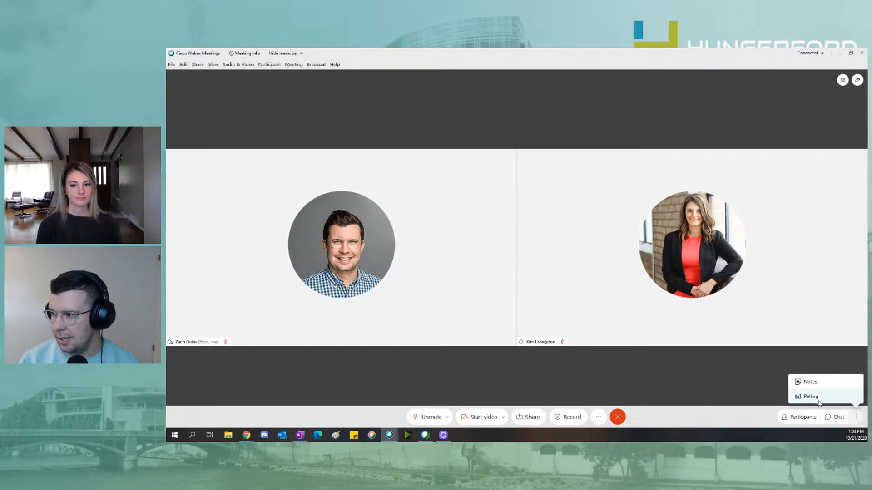
pyautogui.click(810, 397)
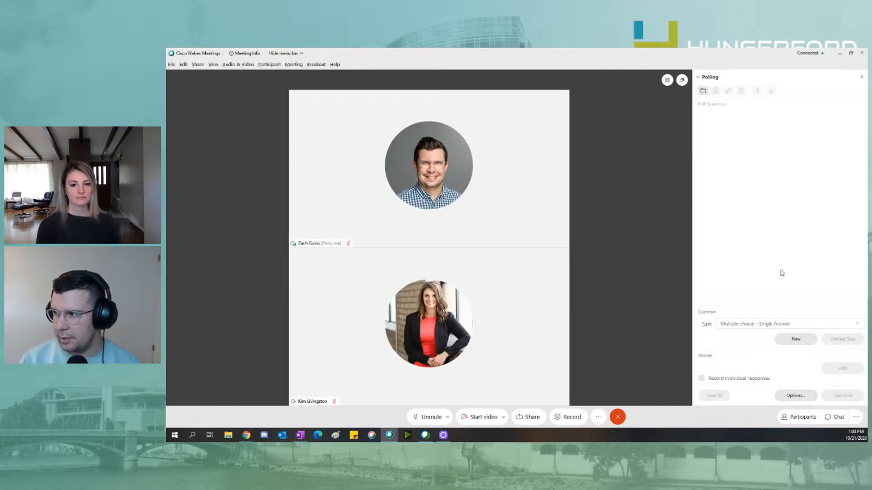
pyautogui.click(799, 417)
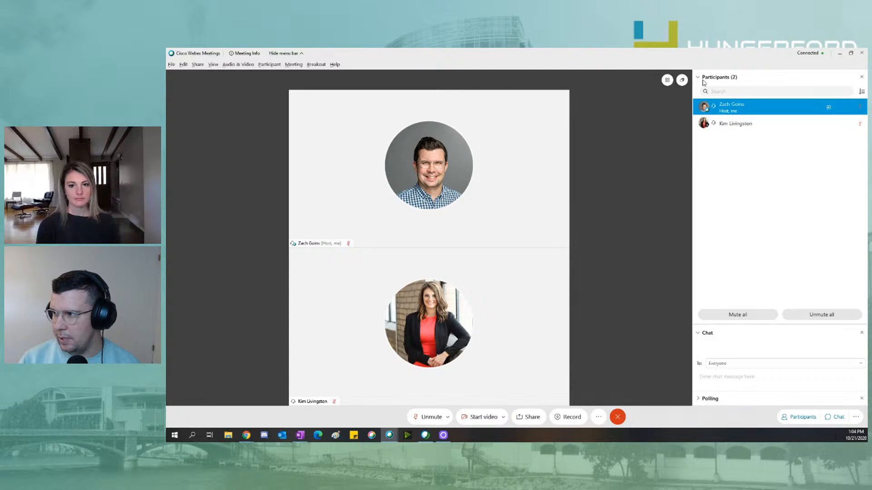
# Close the Chat panel and collapse the participant list so that only Polling is expanded.
pyautogui.click(702, 80)
pyautogui.click(700, 93)
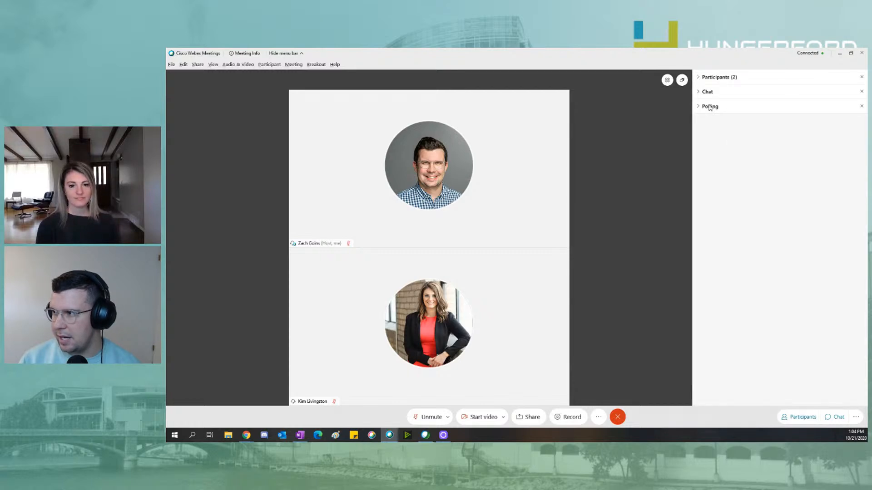
pyautogui.click(700, 108)
pyautogui.click(861, 92)
pyautogui.click(701, 79)
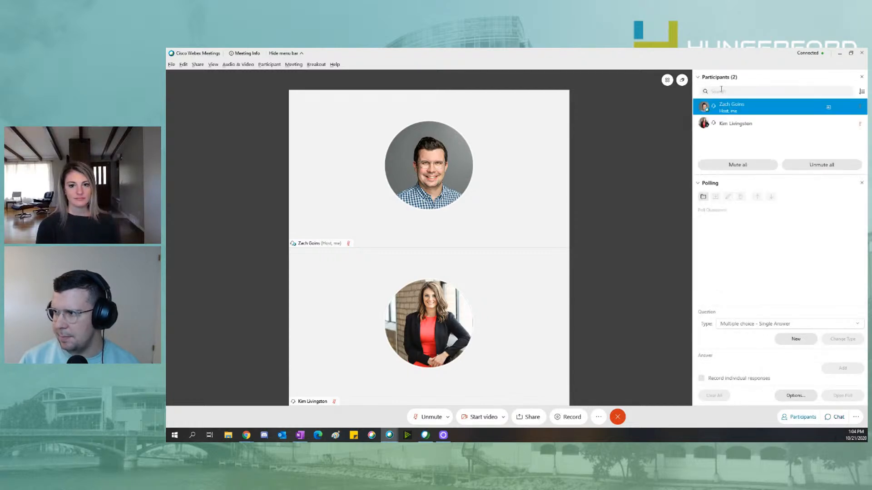
pyautogui.click(700, 78)
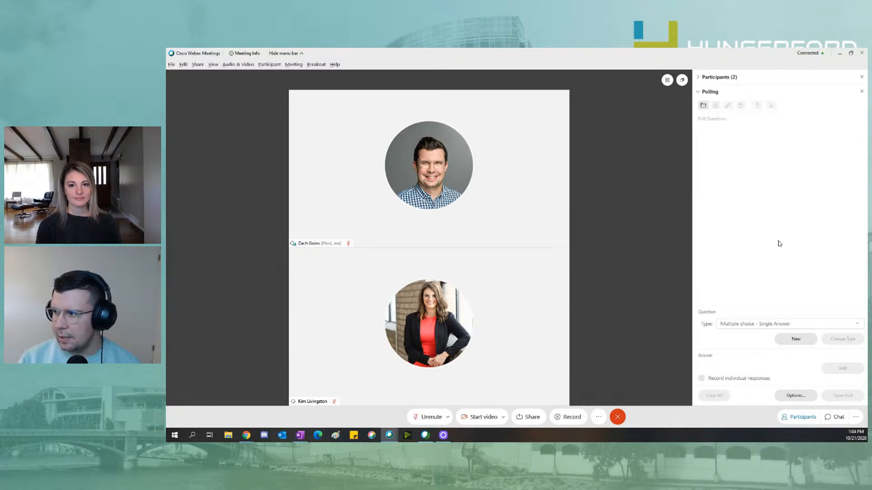
# Create a single-answer multiple-choice poll question reading "Ice cream, cup or bowl?".
pyautogui.click(794, 341)
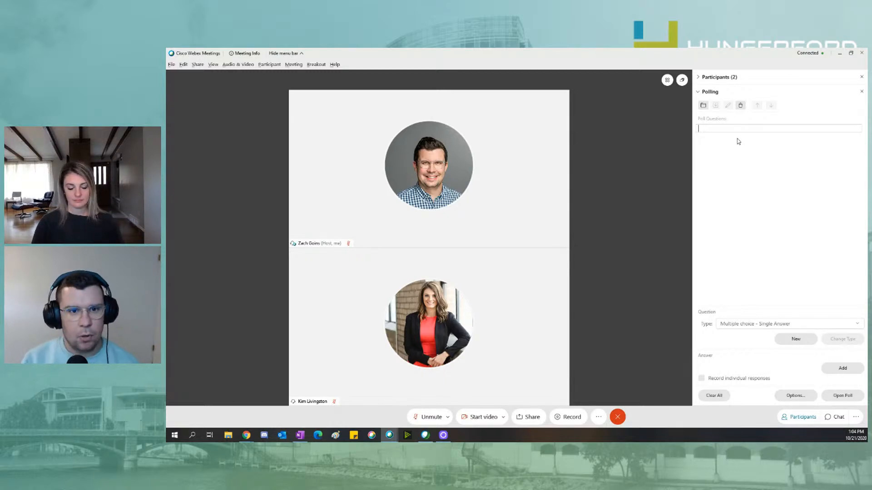
pyautogui.write('Ice cream, cup or bowl?')
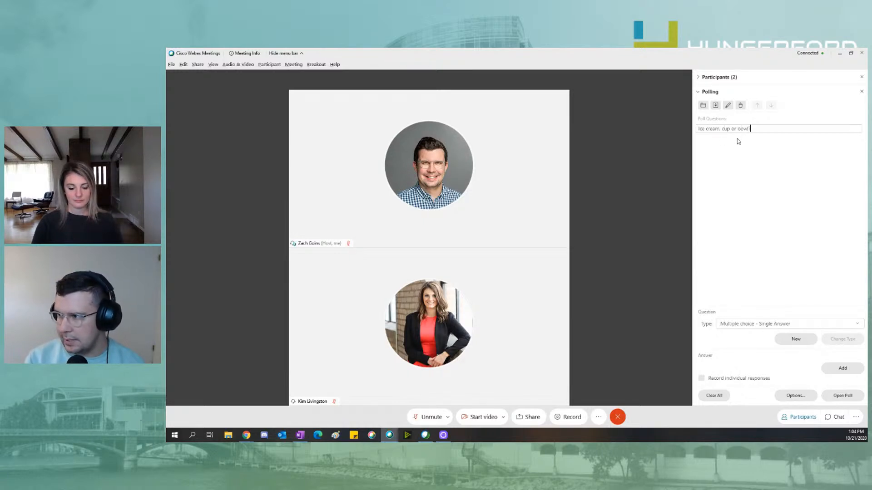
pyautogui.press('Return')
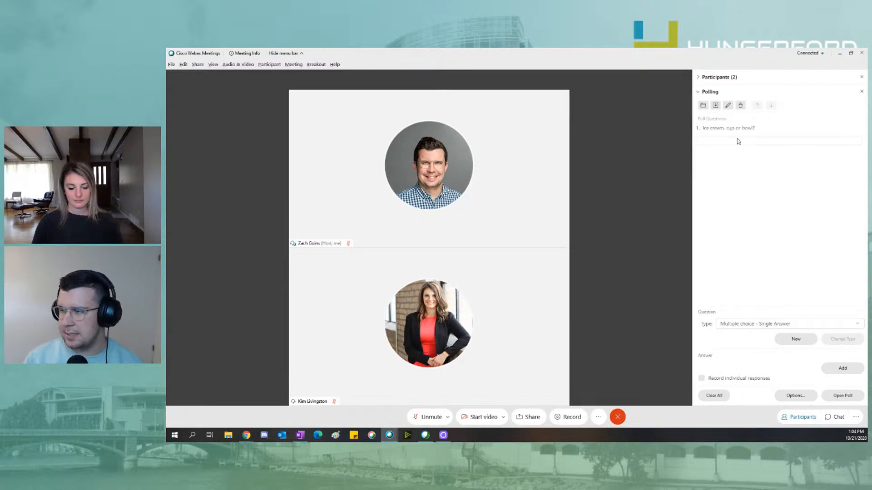
pyautogui.click(697, 130)
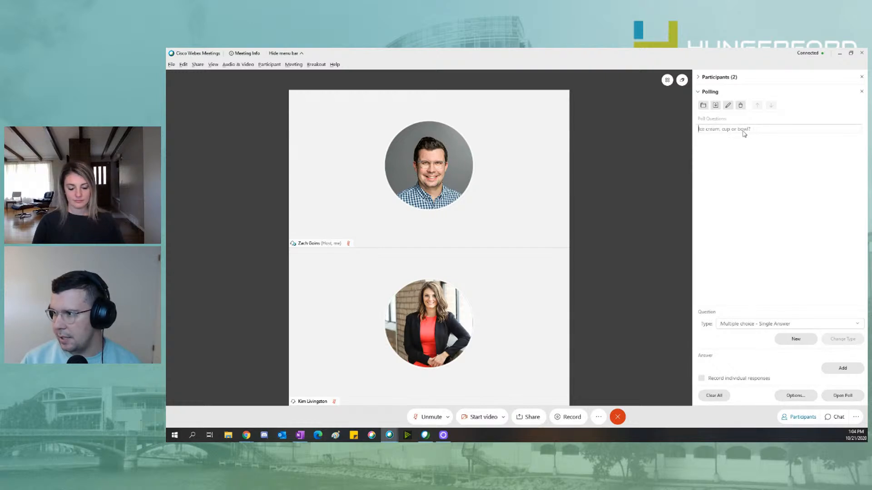
pyautogui.click(749, 149)
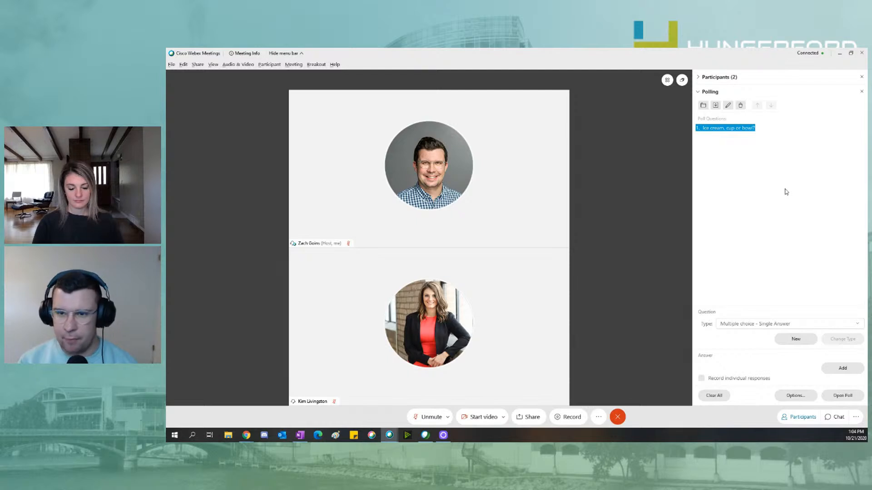
pyautogui.click(784, 131)
pyautogui.click(775, 152)
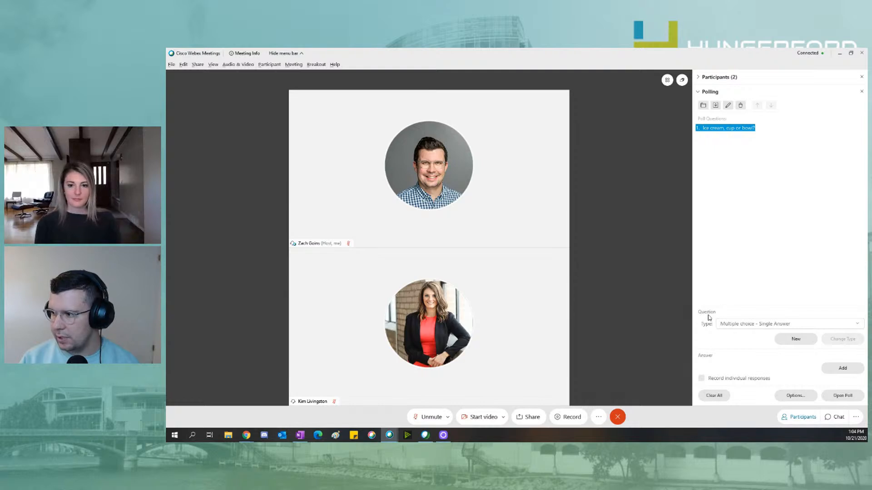
pyautogui.click(792, 341)
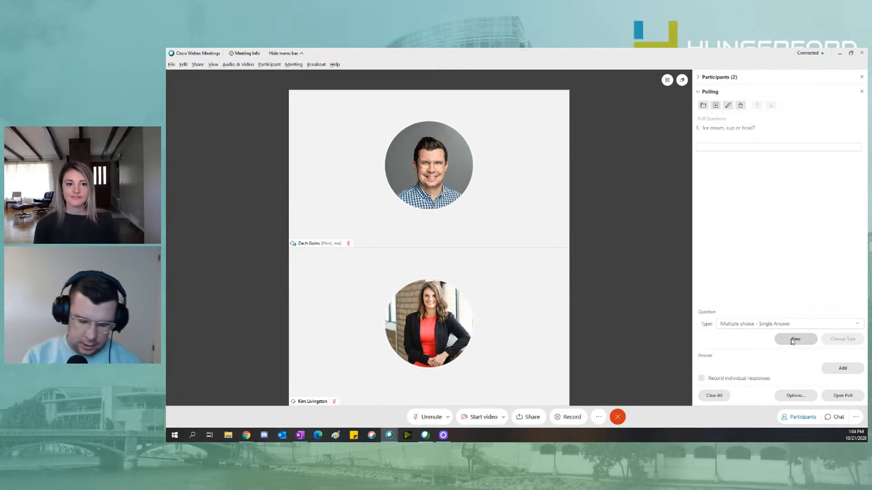
pyautogui.write('Yes')
pyautogui.press('Return')
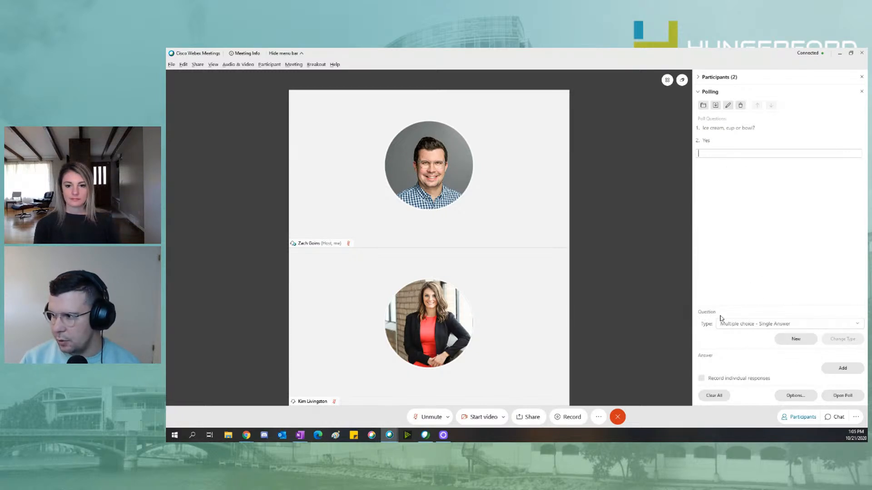
pyautogui.click(734, 141)
pyautogui.click(740, 105)
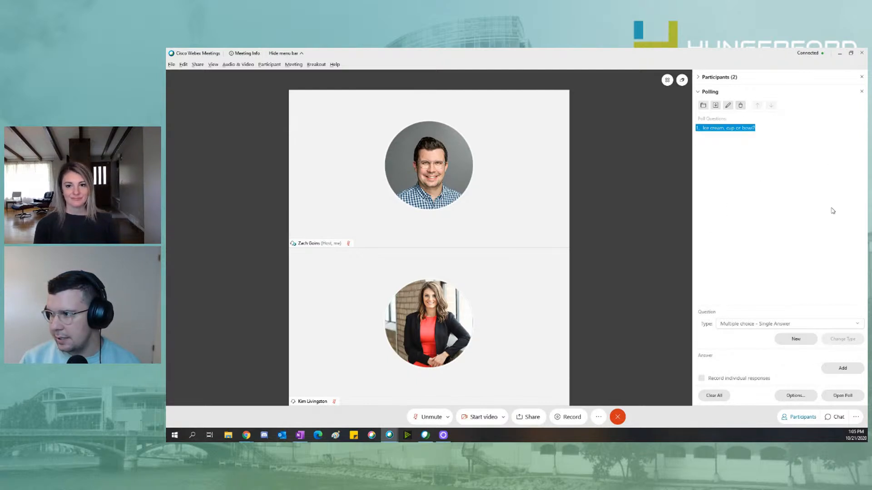
# Add the answers "Cup" and "Bowl" to the ice cream question and enable recording of individual responses.
pyautogui.click(846, 372)
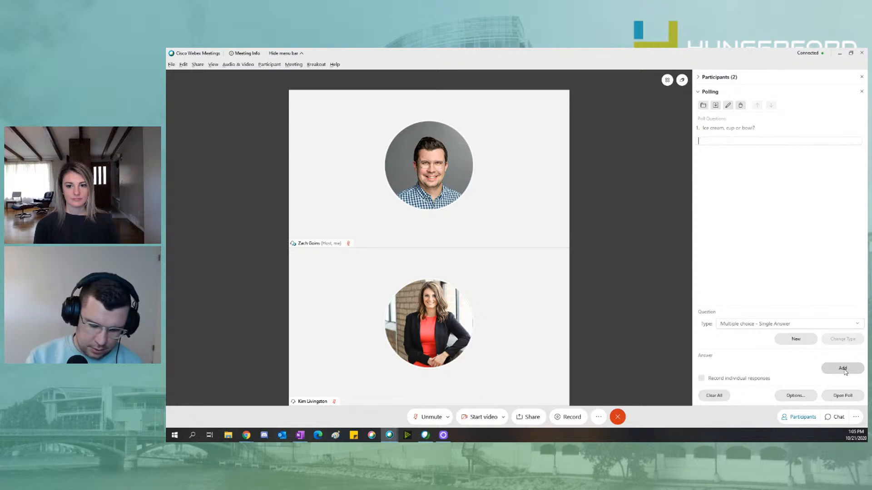
pyautogui.write('p')
pyautogui.click(844, 371)
pyautogui.write('Bowl')
pyautogui.click(845, 372)
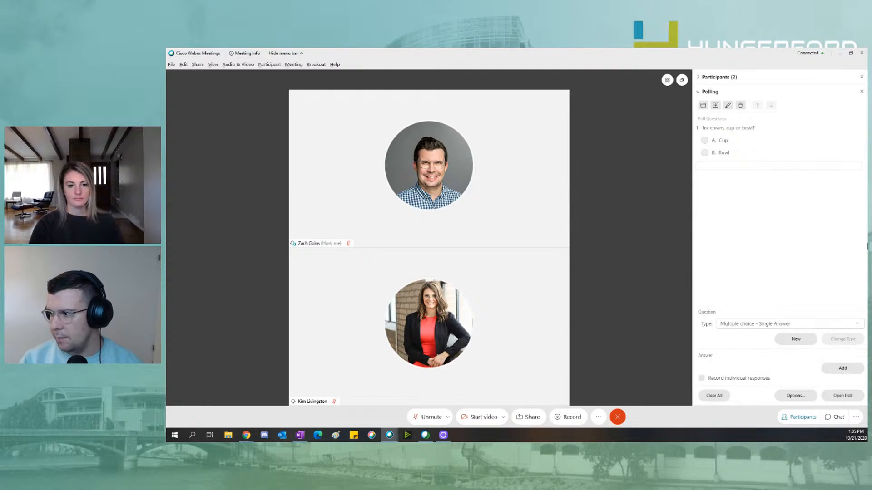
pyautogui.click(729, 232)
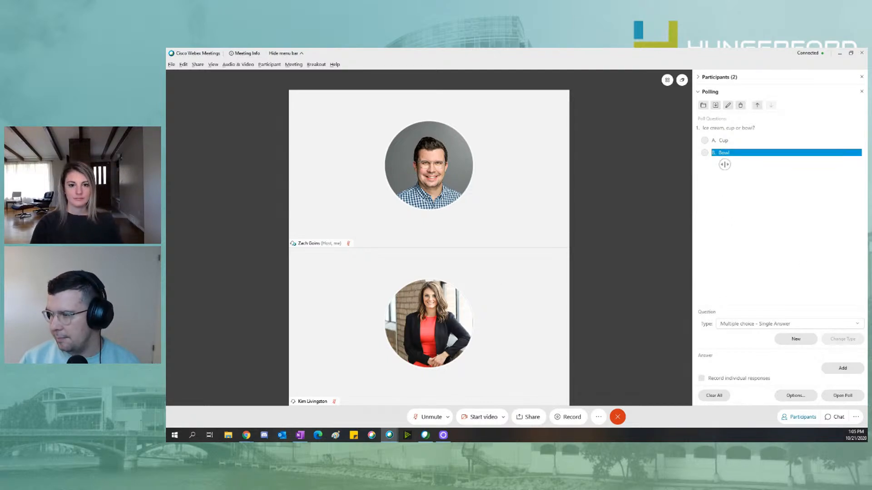
pyautogui.click(730, 141)
pyautogui.click(754, 128)
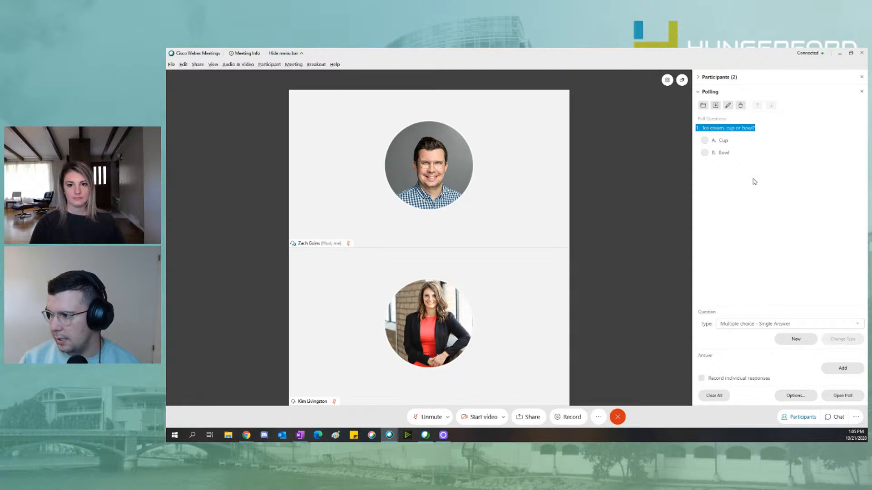
pyautogui.click(732, 379)
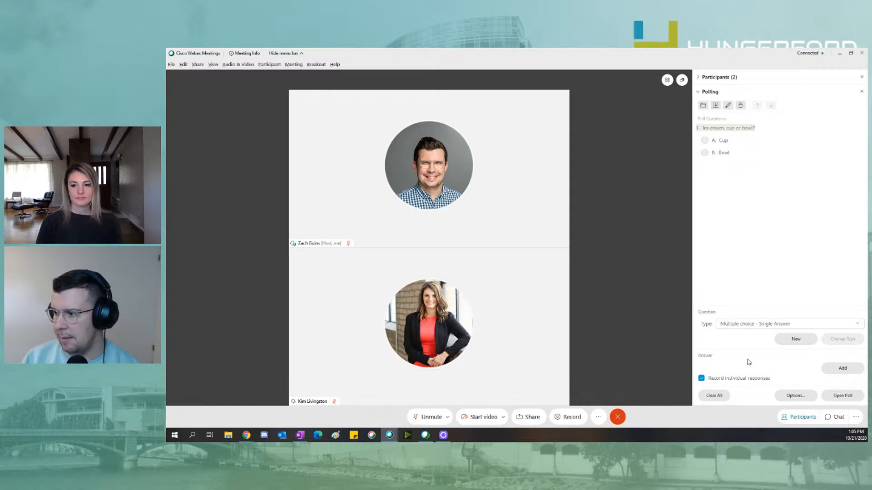
pyautogui.click(736, 245)
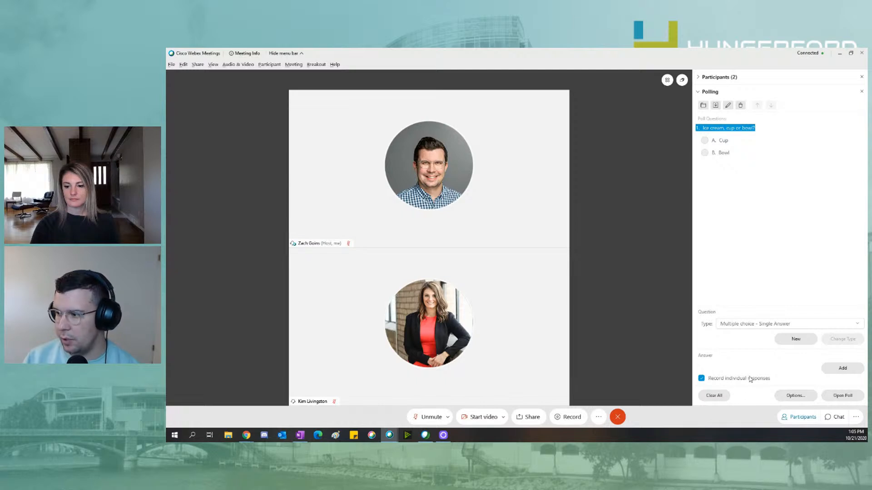
# Set the displayed poll timer's alarm to .5 minutes and open the poll to participants.
pyautogui.click(796, 395)
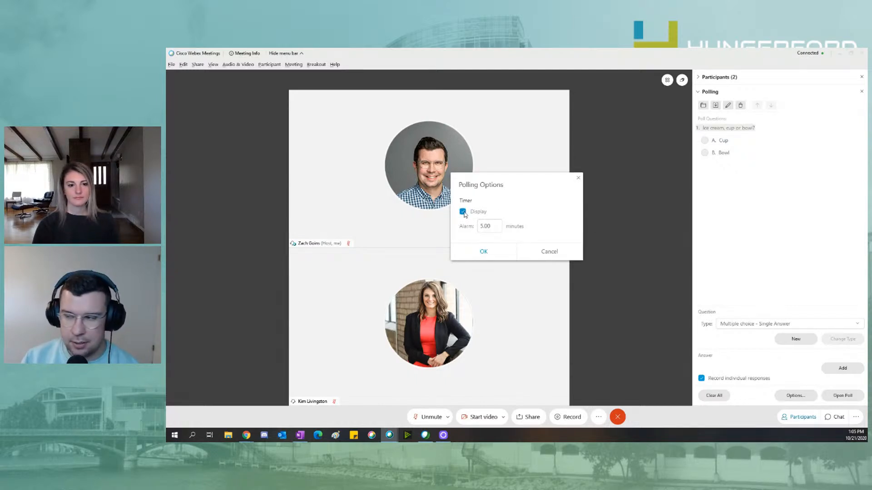
pyautogui.click(464, 213)
pyautogui.click(464, 213)
pyautogui.doubleClick(492, 226)
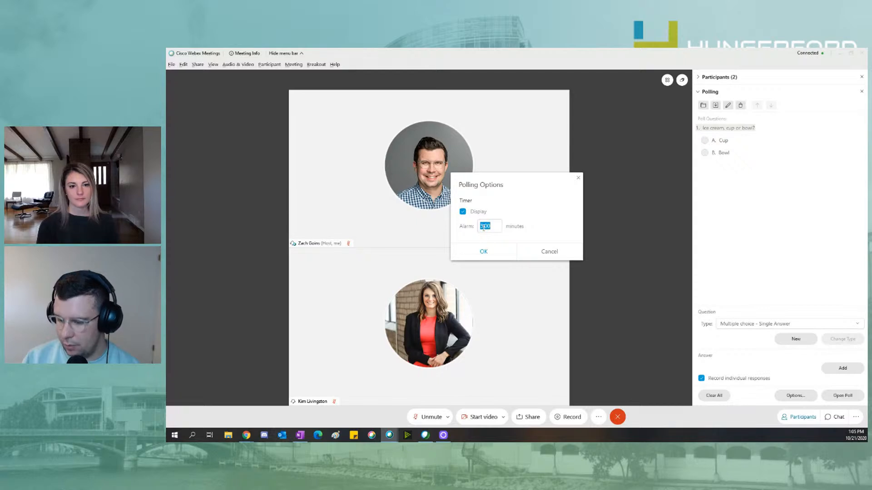
pyautogui.write('1')
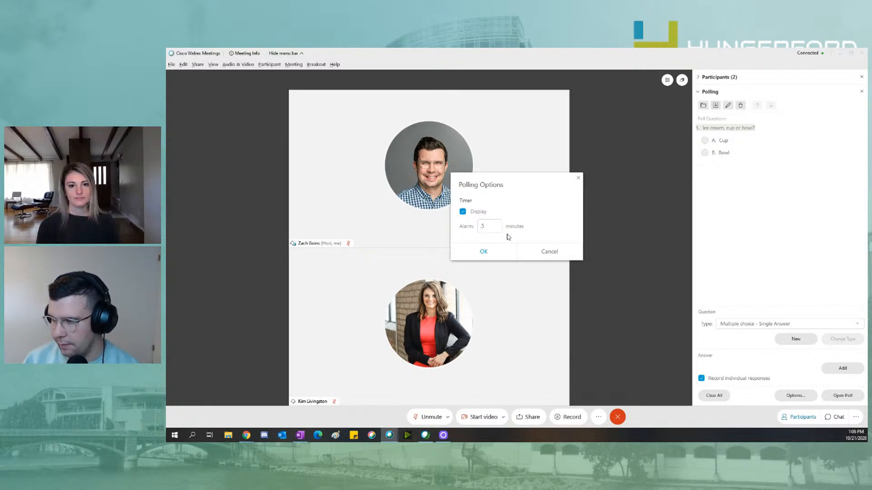
pyautogui.click(491, 247)
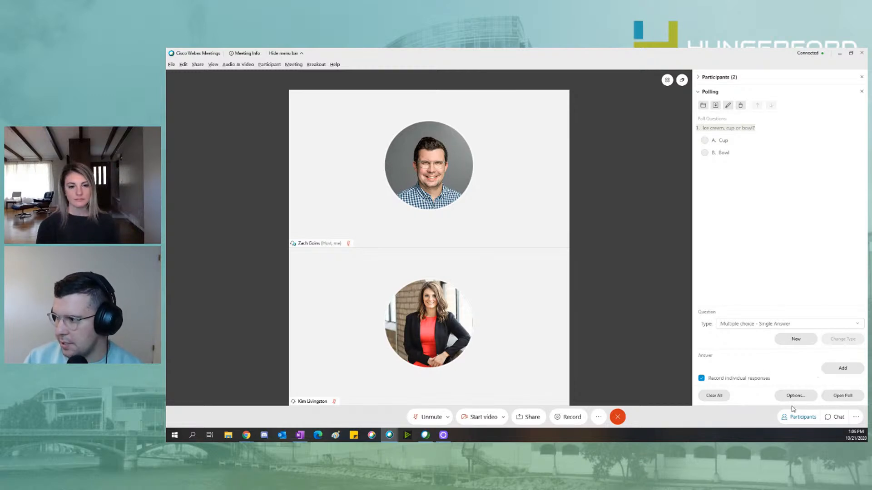
pyautogui.click(843, 396)
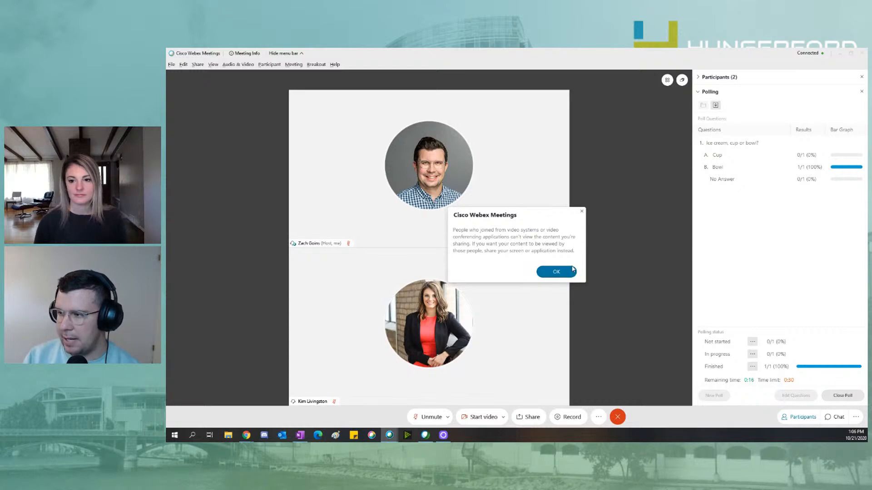
# Dismiss the content-sharing notice and mark both poll results and individual results for sharing with attendees.
pyautogui.click(550, 272)
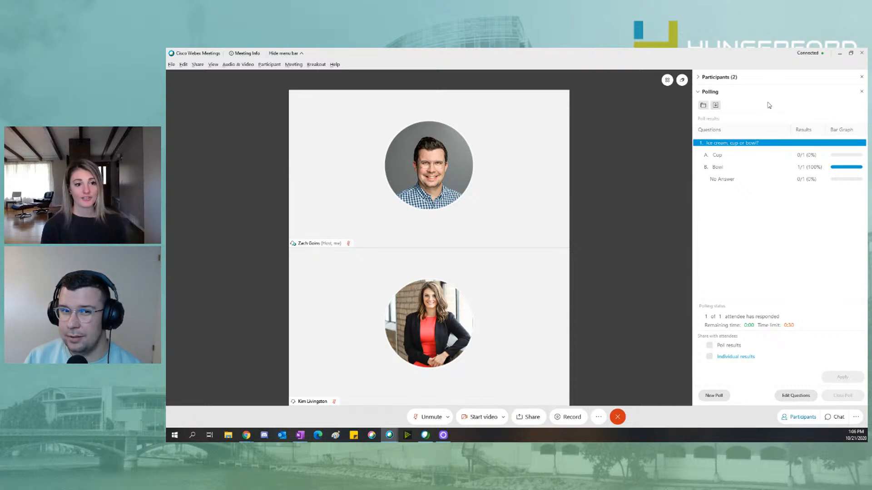
pyautogui.click(791, 258)
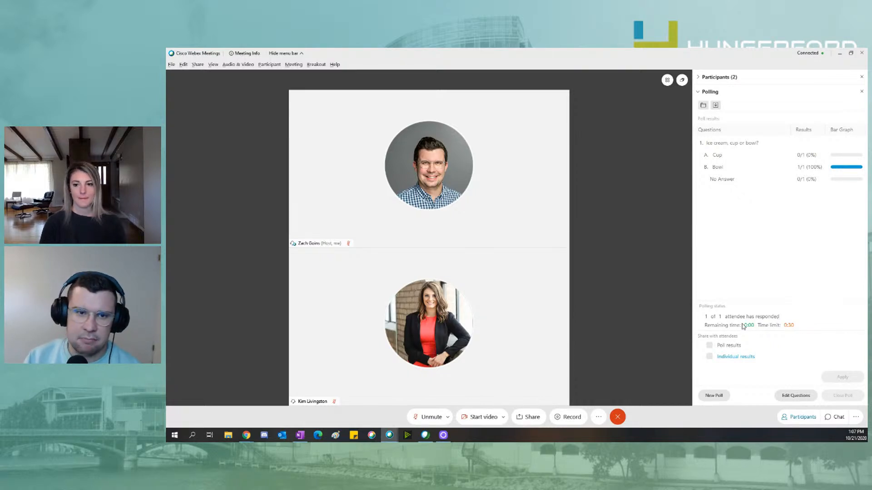
pyautogui.click(710, 346)
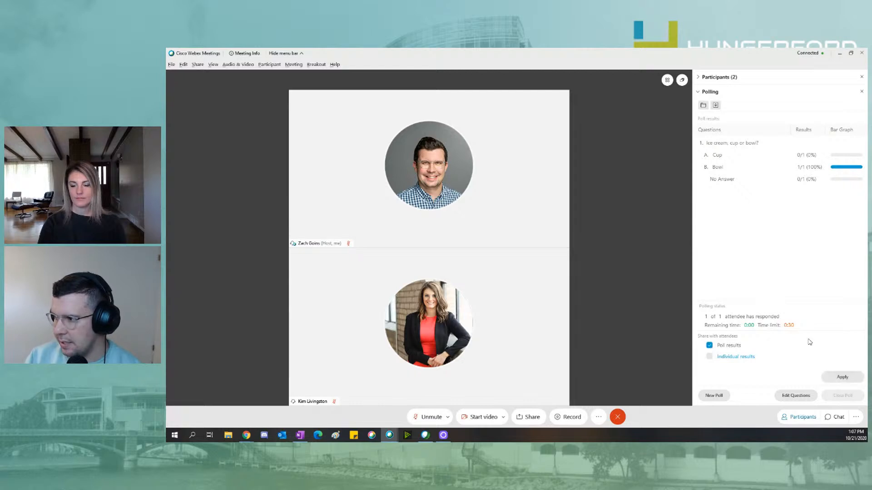
pyautogui.click(710, 356)
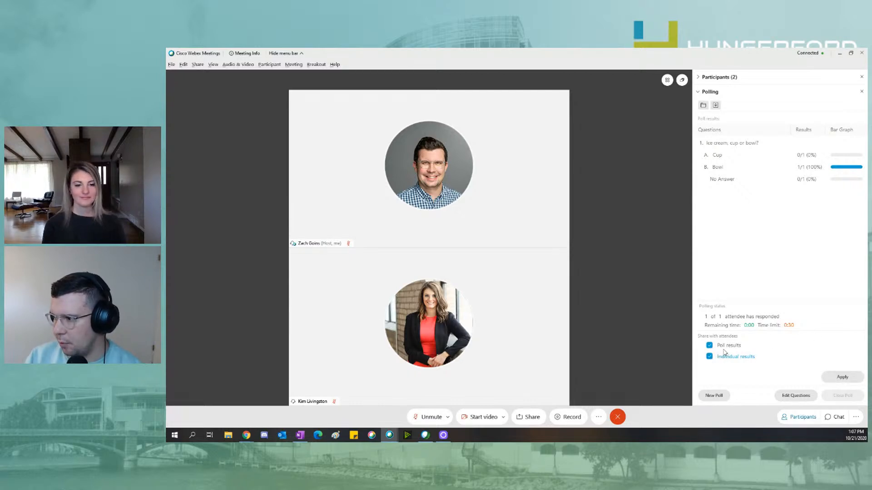
# Open the individual poll results report in the browser and review its meeting details, poll date, duration and time limit.
pyautogui.hotkey('alt', 'Tab')
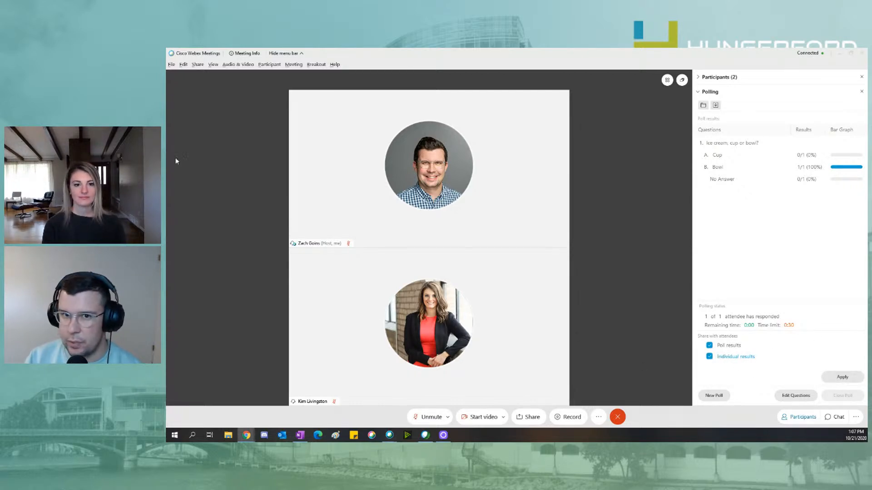
pyautogui.moveTo(166, 213); pyautogui.dragTo(411, 102)
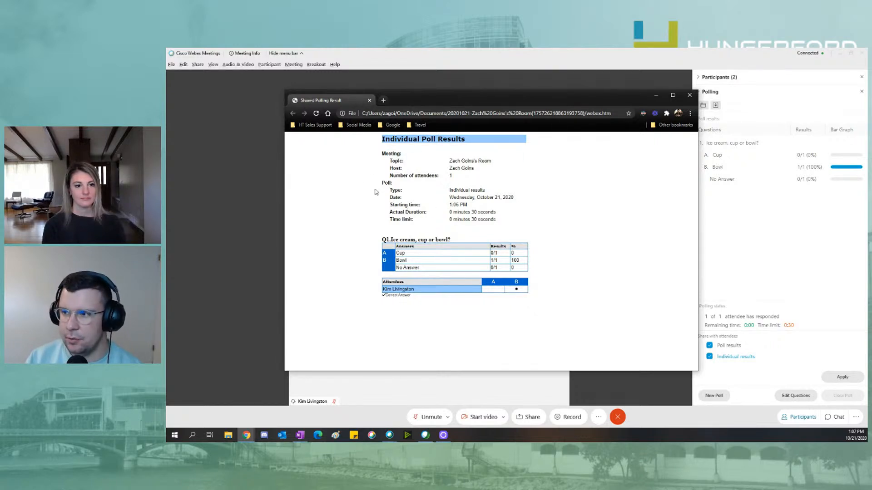
pyautogui.moveTo(393, 163); pyautogui.dragTo(490, 163)
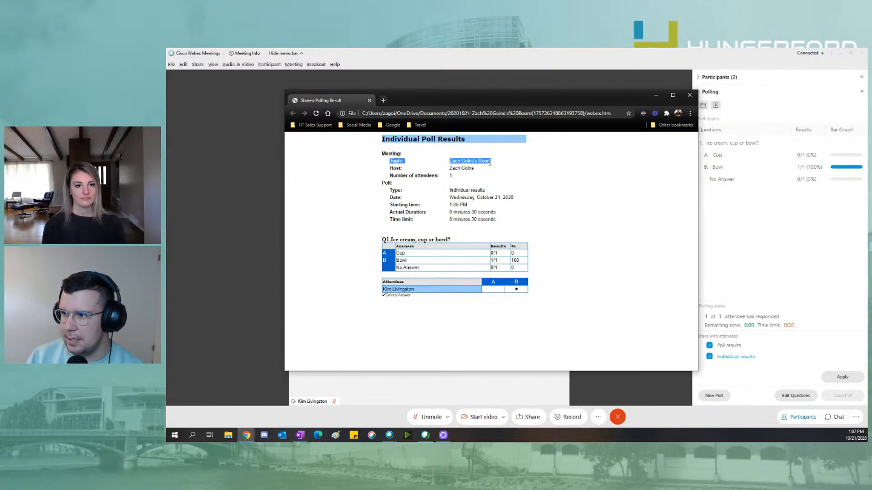
pyautogui.moveTo(391, 169); pyautogui.dragTo(465, 177)
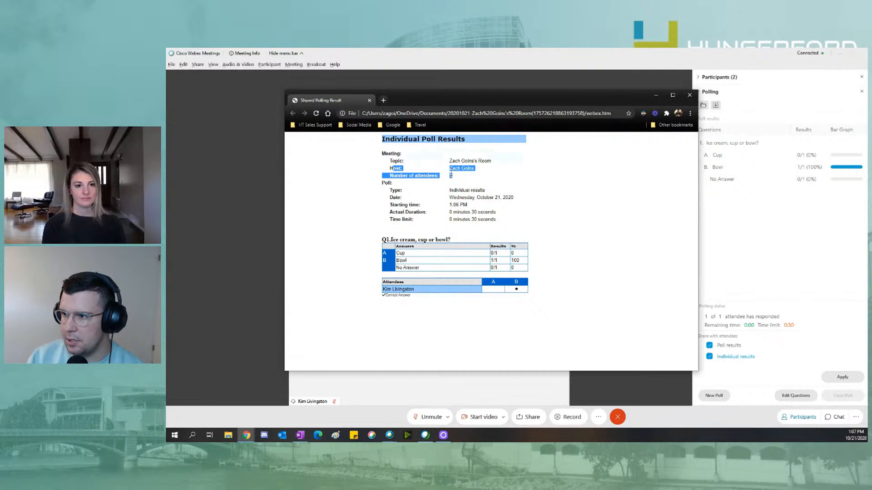
pyautogui.click(454, 176)
pyautogui.moveTo(450, 198); pyautogui.dragTo(518, 202)
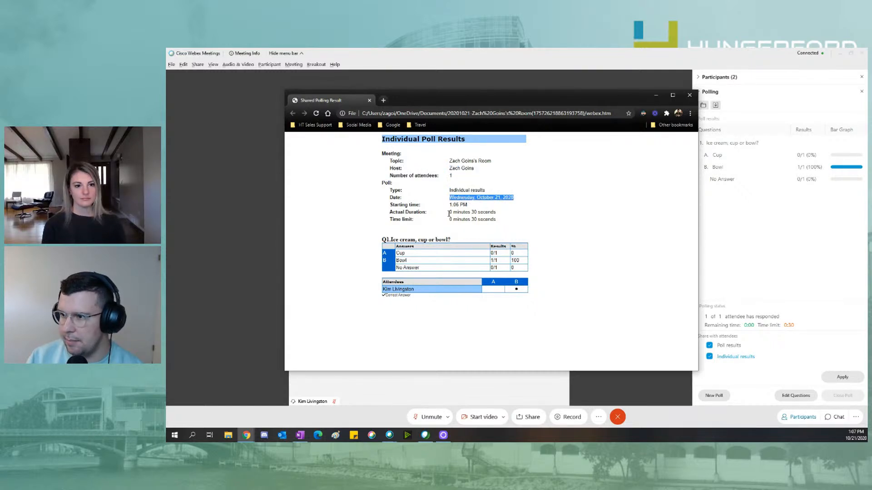
pyautogui.moveTo(450, 212); pyautogui.dragTo(500, 219)
pyautogui.click(494, 233)
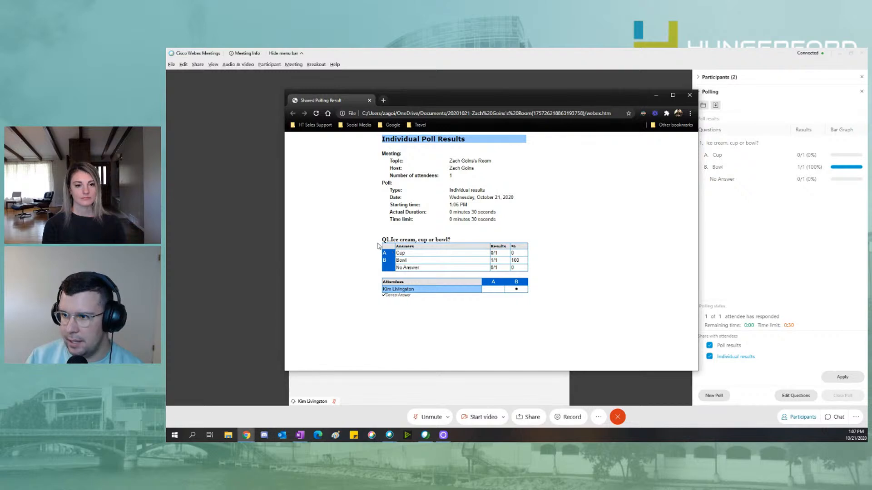
# Examine the answer tallies and per-attendee responses for the ice cream question, and close the report.
pyautogui.moveTo(382, 247); pyautogui.dragTo(470, 250)
pyautogui.click(542, 286)
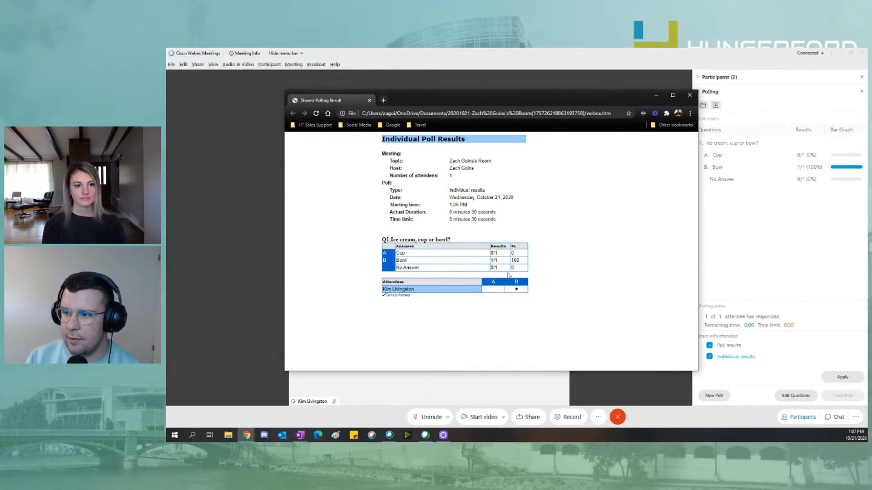
pyautogui.moveTo(543, 298); pyautogui.dragTo(473, 287)
pyautogui.click(472, 286)
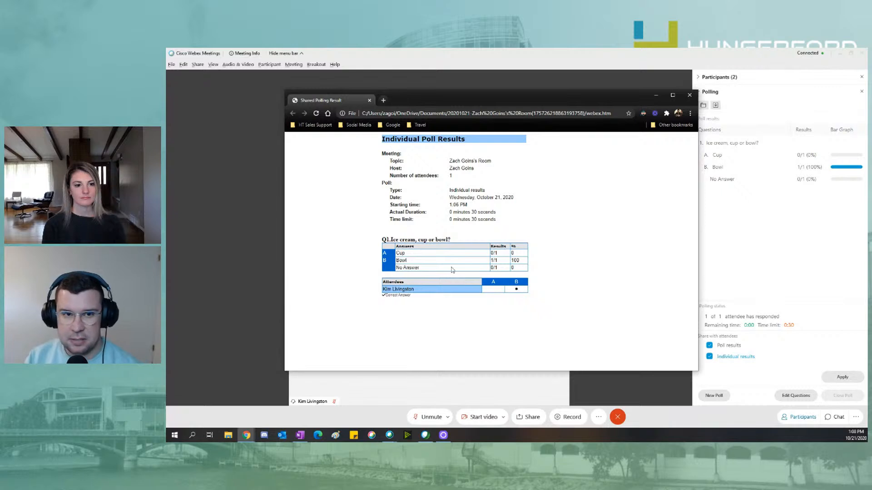
pyautogui.click(689, 95)
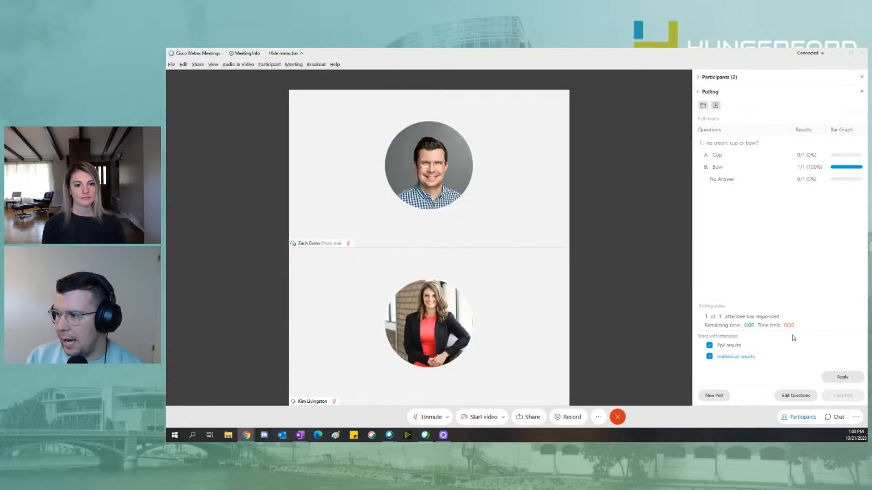
# Return the closed poll to question editing without saving the poll questions or the poll results.
pyautogui.click(810, 396)
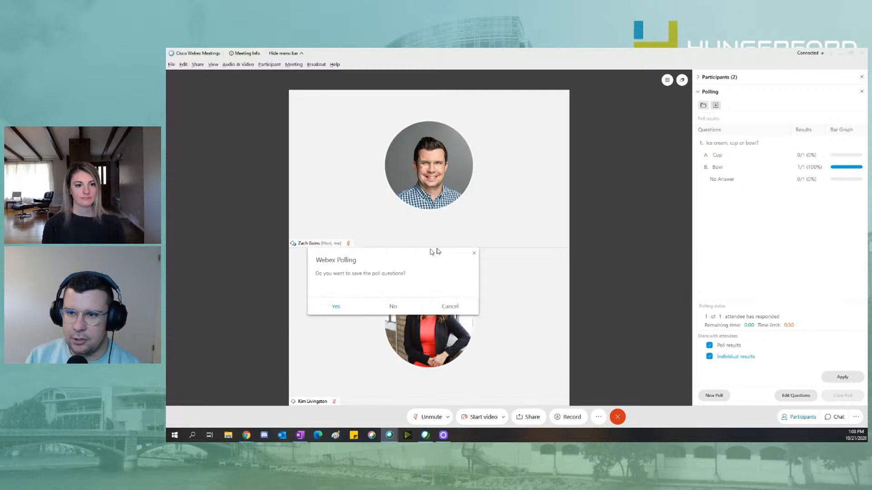
pyautogui.moveTo(325, 257); pyautogui.dragTo(498, 172)
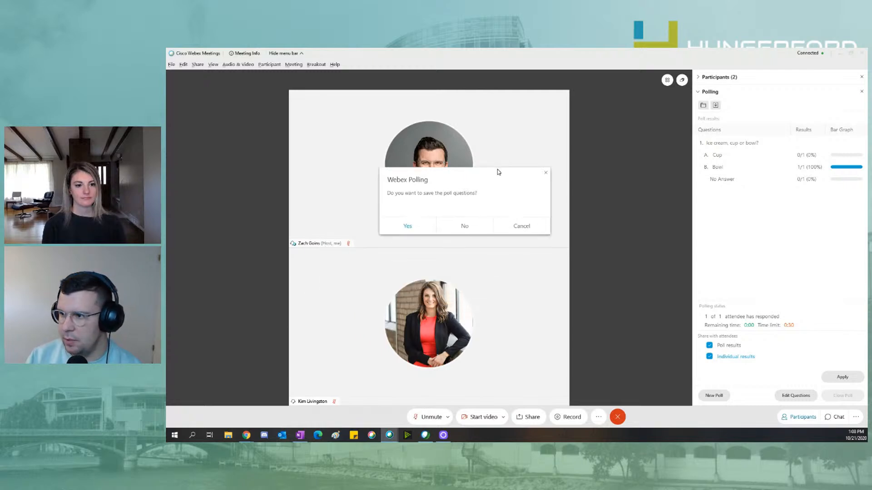
pyautogui.click(468, 227)
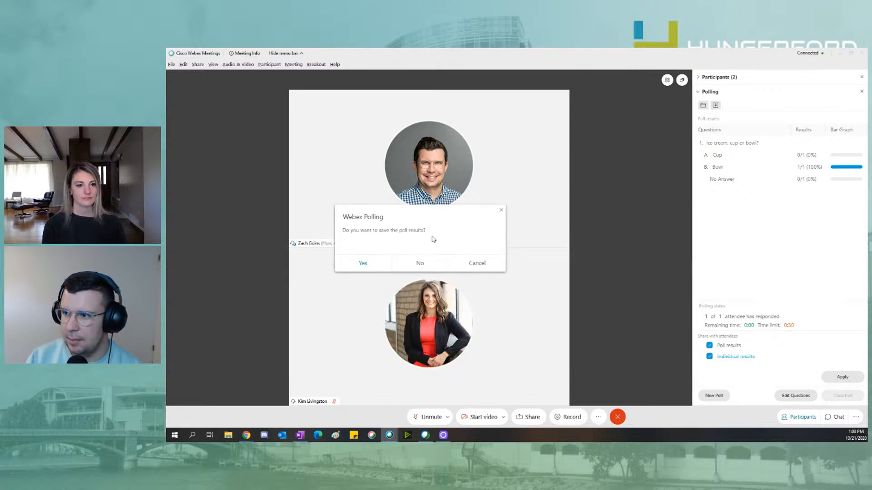
pyautogui.click(430, 263)
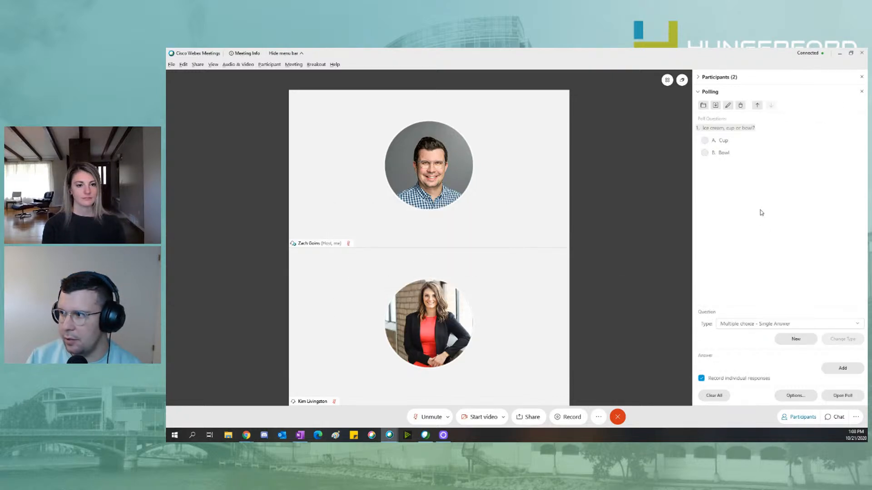
pyautogui.click(727, 128)
pyautogui.click(731, 153)
pyautogui.click(732, 140)
pyautogui.click(732, 153)
pyautogui.click(732, 142)
pyautogui.click(735, 154)
pyautogui.click(734, 142)
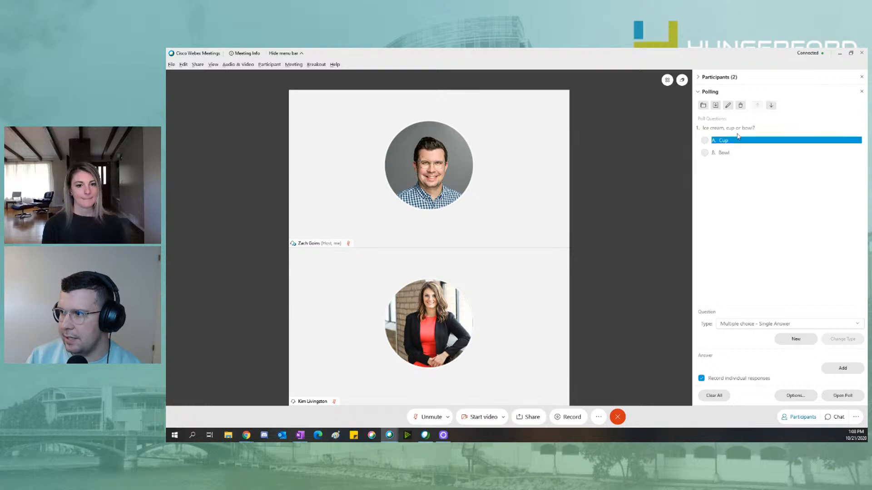
pyautogui.click(738, 129)
pyautogui.click(732, 153)
pyautogui.click(732, 141)
pyautogui.click(734, 153)
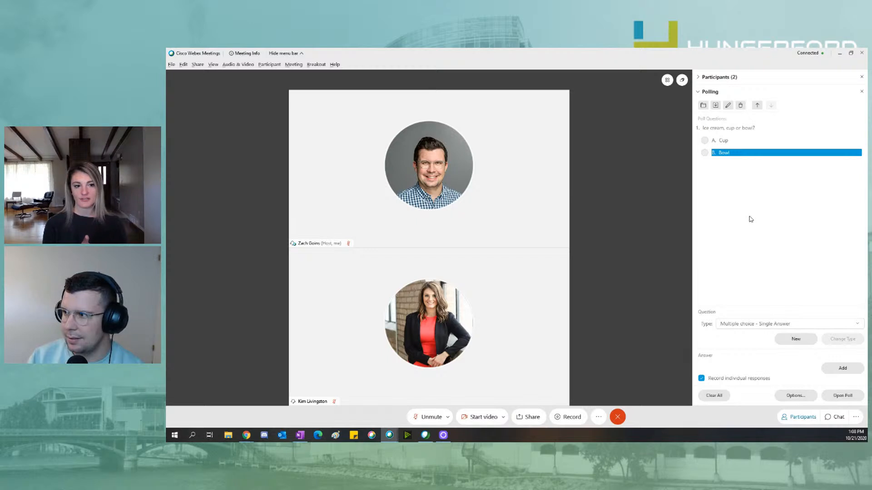
pyautogui.click(745, 128)
pyautogui.press('Down')
pyautogui.press('Down')
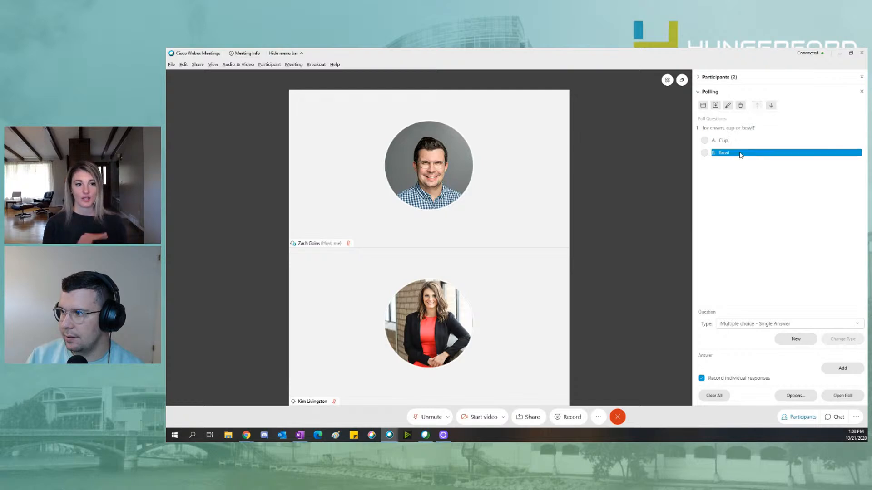
pyautogui.click(750, 128)
pyautogui.click(742, 142)
pyautogui.click(739, 153)
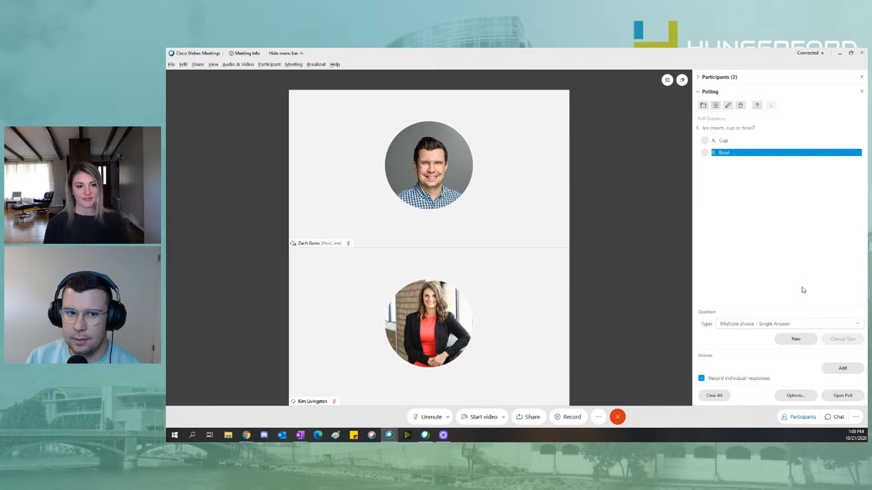
pyautogui.click(745, 142)
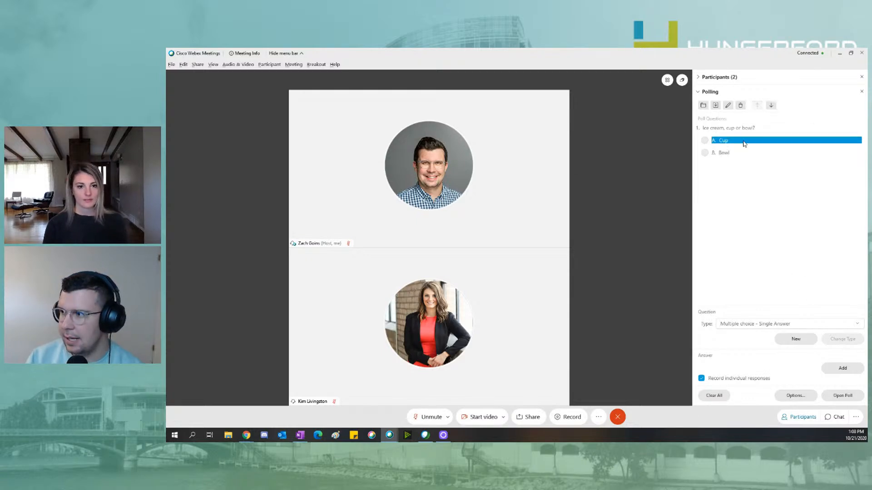
pyautogui.click(738, 128)
pyautogui.click(735, 155)
pyautogui.click(739, 144)
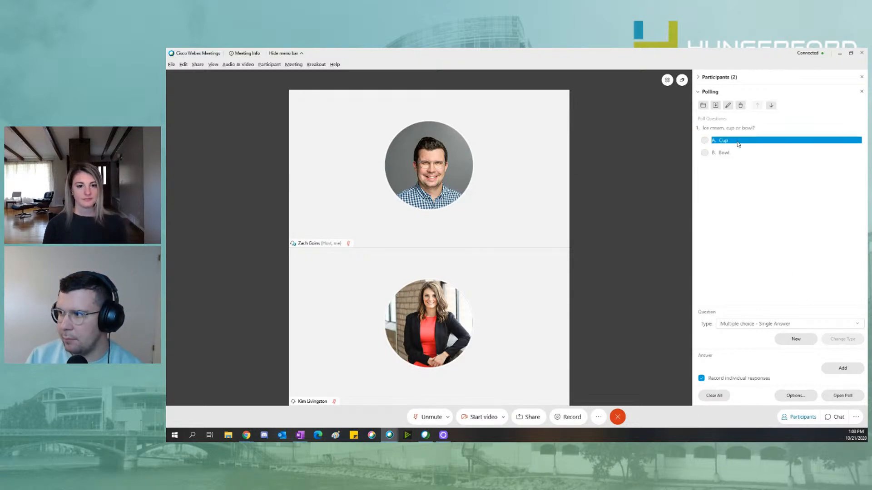
pyautogui.click(739, 154)
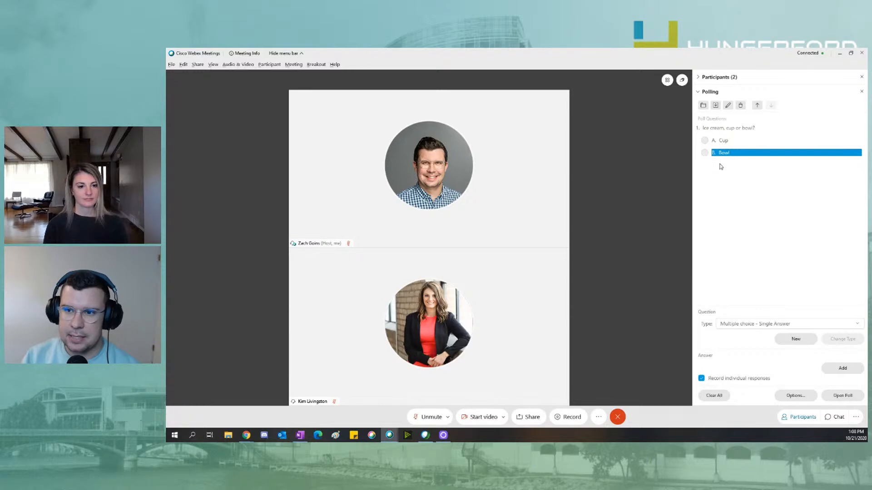
pyautogui.click(739, 142)
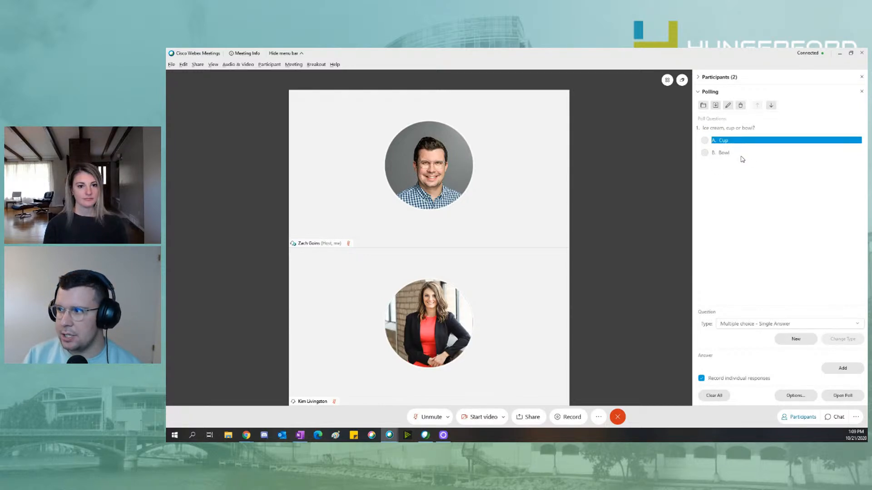
pyautogui.click(742, 130)
pyautogui.click(740, 153)
pyautogui.click(740, 128)
pyautogui.click(739, 153)
pyautogui.click(742, 131)
pyautogui.click(741, 153)
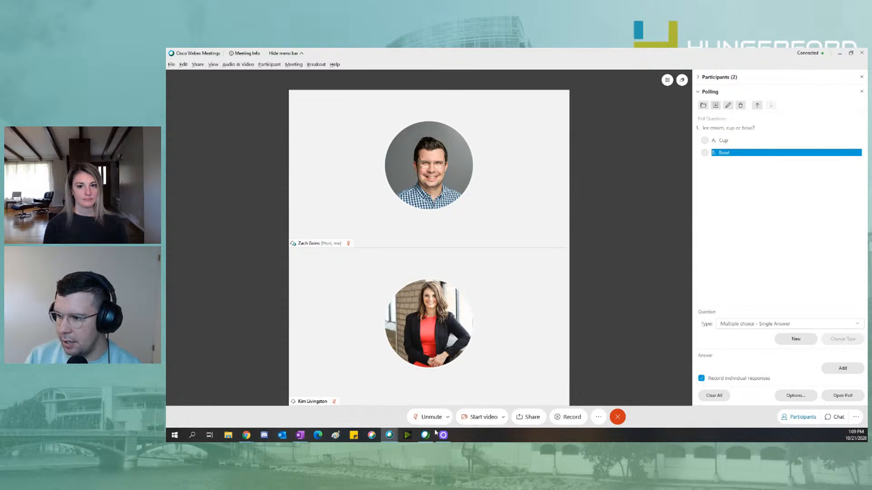
# Switch to the Webex Poll Questionnaire Editor and create a single-answer multiple-choice question reading "Ronaldo or Messi?".
pyautogui.moveTo(432, 441)
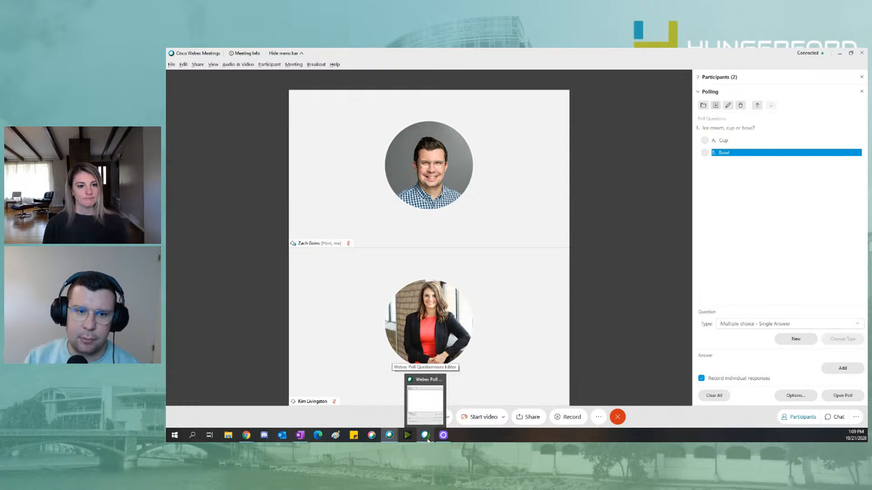
pyautogui.click(431, 437)
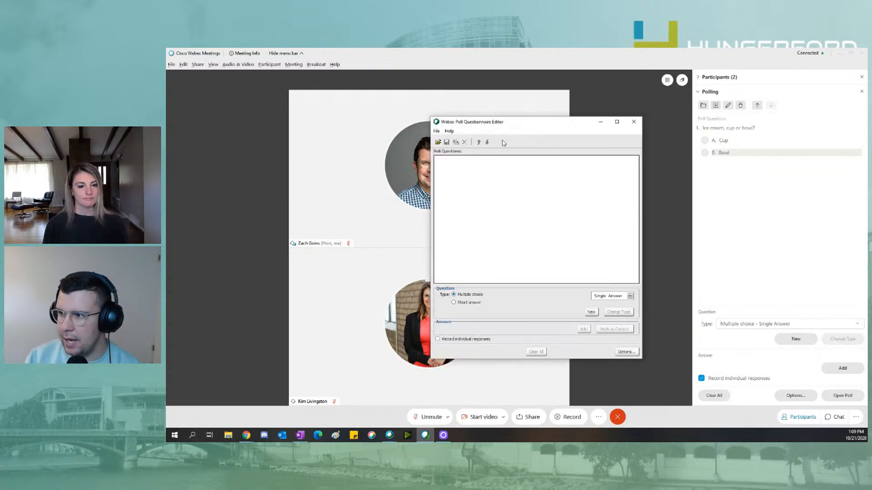
pyautogui.moveTo(509, 122); pyautogui.dragTo(471, 115)
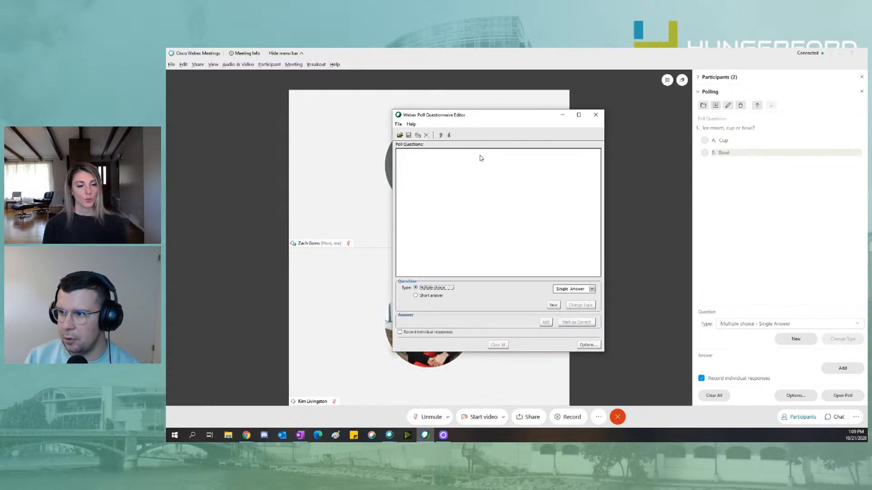
pyautogui.click(553, 305)
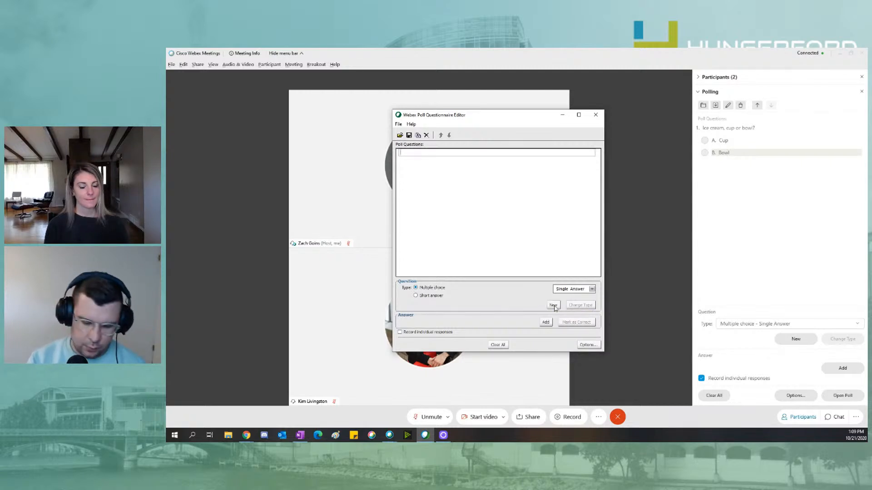
pyautogui.write('Ronaldo or Messi?')
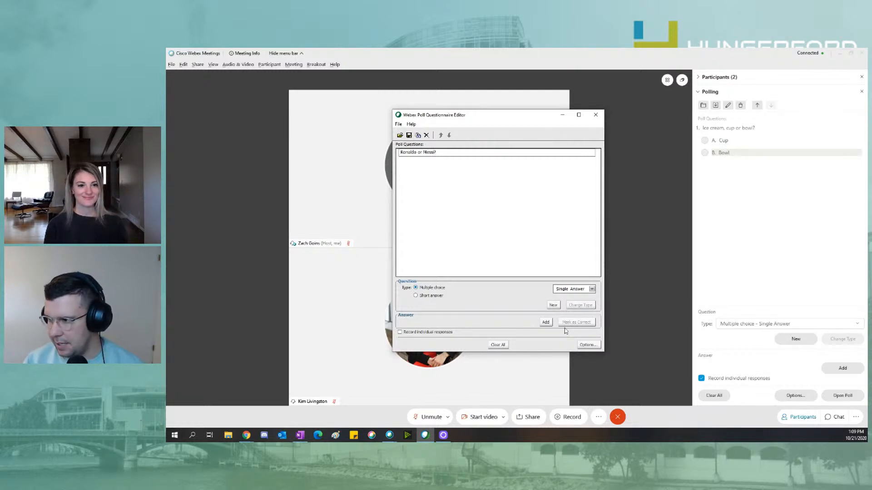
# Add the answers "Ronaldo" and "Messi" to the new question in the Poll Questionnaire Editor.
pyautogui.click(546, 322)
pyautogui.write('Ronaldo')
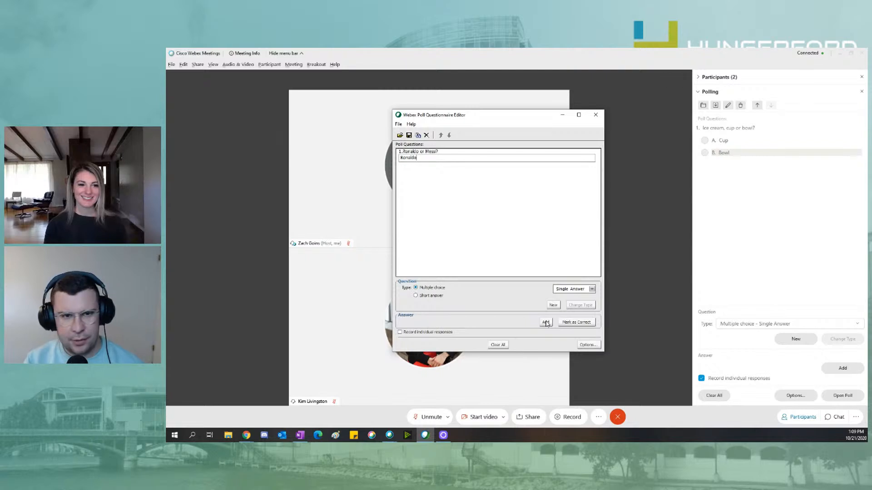
pyautogui.click(546, 322)
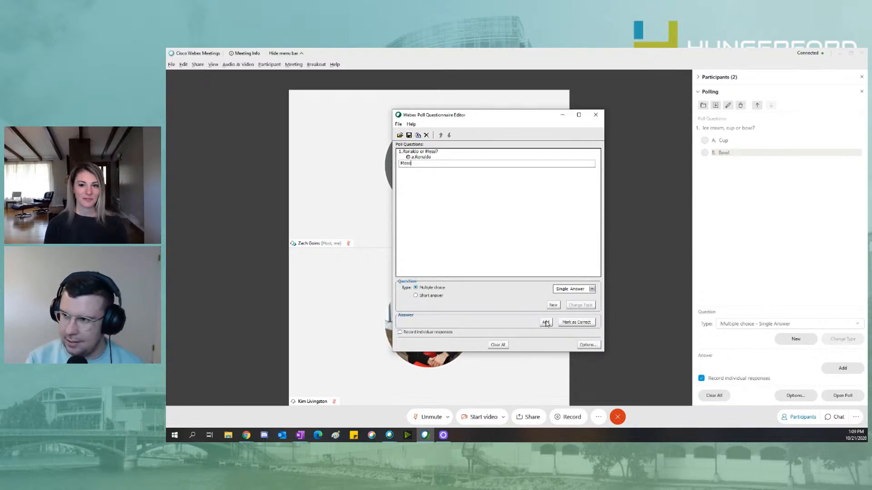
pyautogui.write('Messi')
pyautogui.click(545, 323)
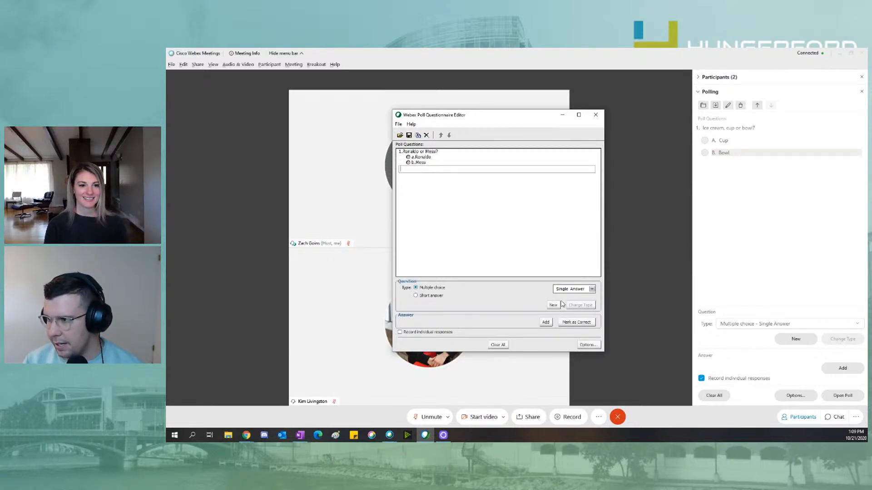
# Create a second single-answer question reading "Gatorade or Powerade" with the placeholder answer "fdsaf".
pyautogui.click(553, 305)
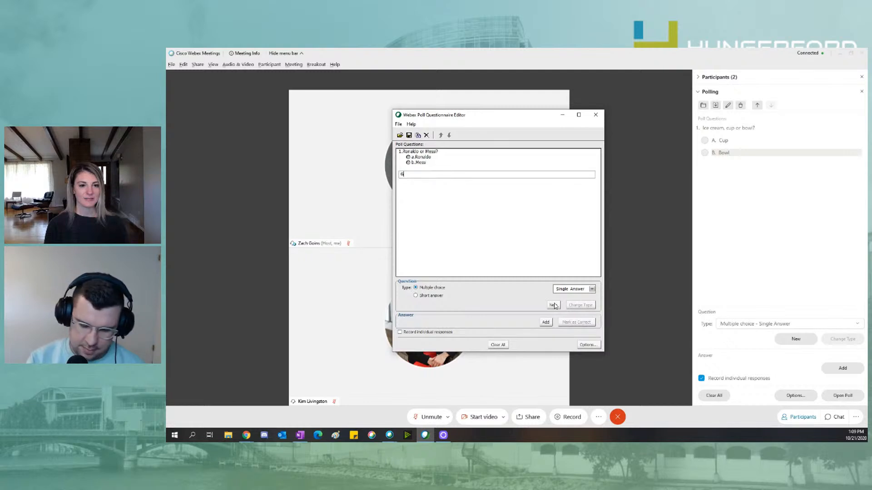
pyautogui.write('Gatorade or Powerade')
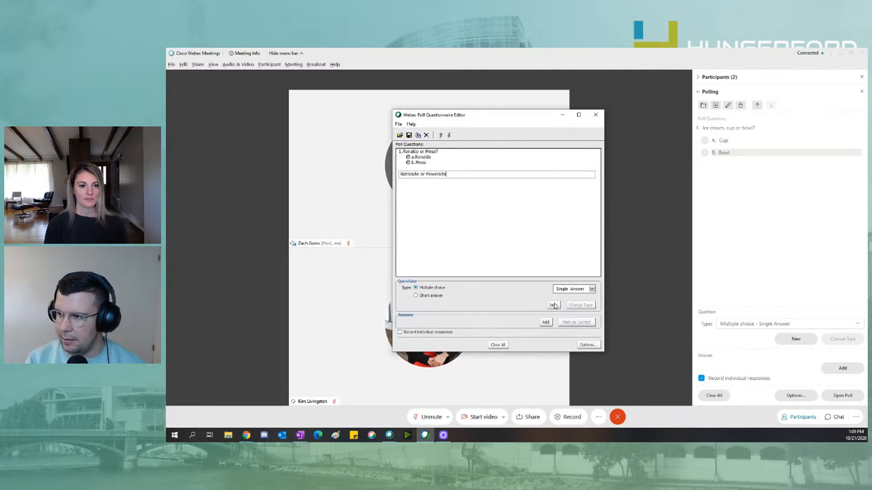
pyautogui.press('Return')
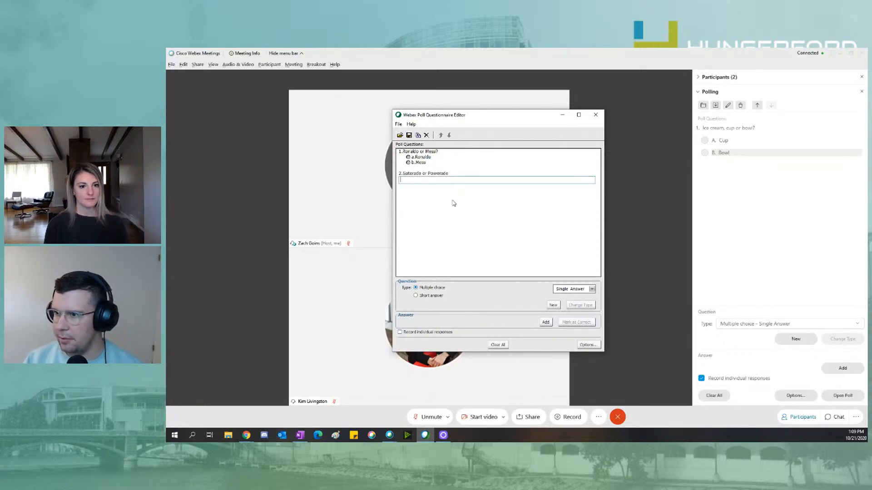
pyautogui.click(547, 322)
pyautogui.write('fdsaf')
pyautogui.press('Return')
# Add a third question reading "fdsafasfdas" with four placeholder answers: "dsadafs", "dfdas", "fdasfas" and "fdasfdas".
pyautogui.write('fdsafasfdas')
pyautogui.click(546, 322)
pyautogui.write('dsadafs')
pyautogui.click(547, 322)
pyautogui.write('dfdas')
pyautogui.press('Return')
pyautogui.write('fdasfas')
pyautogui.click(545, 322)
pyautogui.write('fdasfdas')
pyautogui.press('Return')
# Add a fourth single-answer question reading "erwrqqwrqew" with the placeholder answers "fdasfasd" and "ytrye".
pyautogui.click(553, 305)
pyautogui.write('erwqqwrqew')
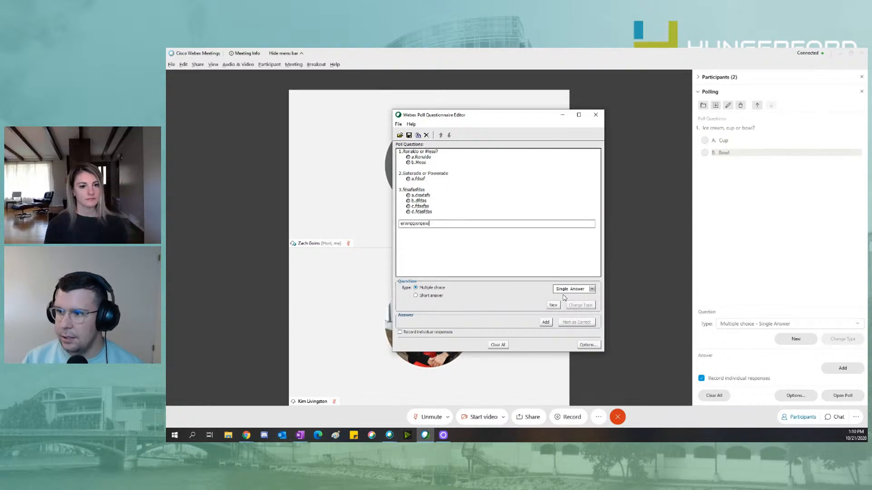
pyautogui.click(546, 323)
pyautogui.write('fdasfasd')
pyautogui.click(547, 323)
pyautogui.write('ytrye')
pyautogui.press('Return')
# Create a fifth question of the multiple-answers type reading "do you like ____ of the below".
pyautogui.click(585, 289)
pyautogui.click(579, 302)
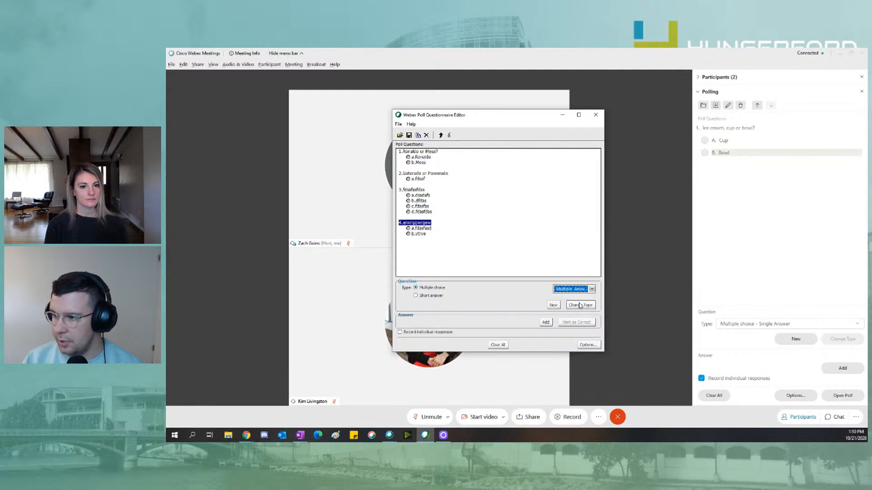
pyautogui.click(553, 305)
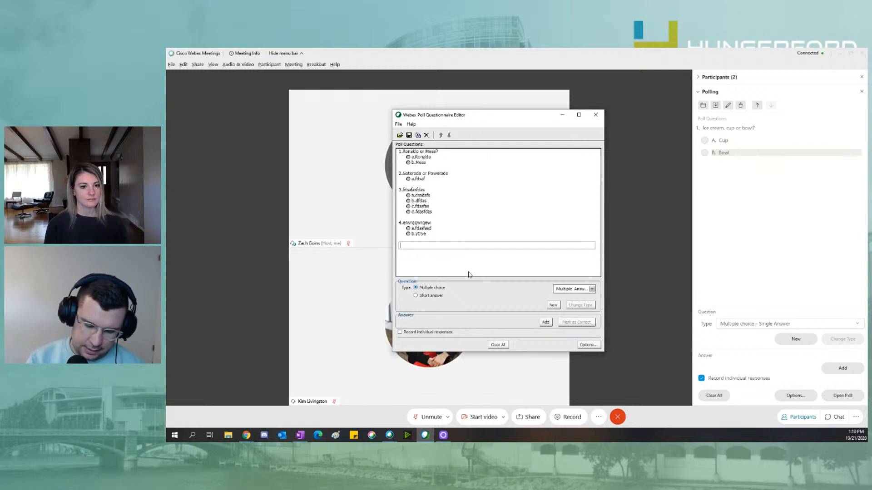
pyautogui.write('do you like')
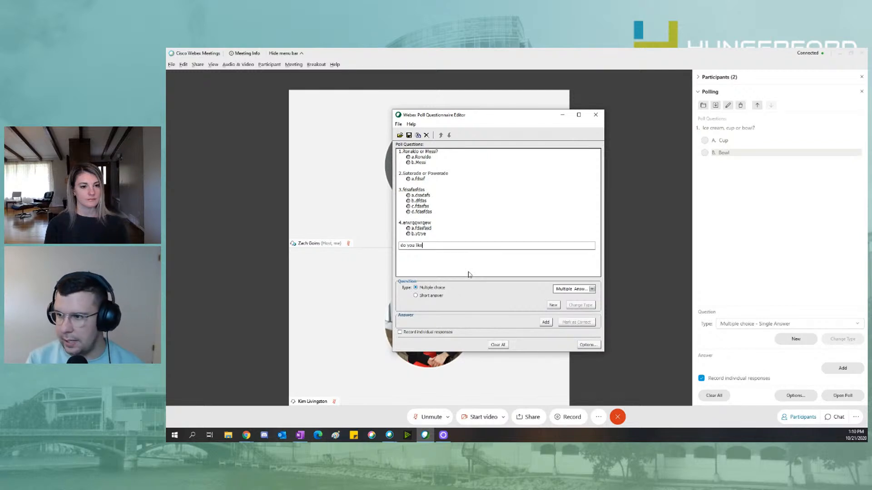
pyautogui.write(' ____ of hte below')
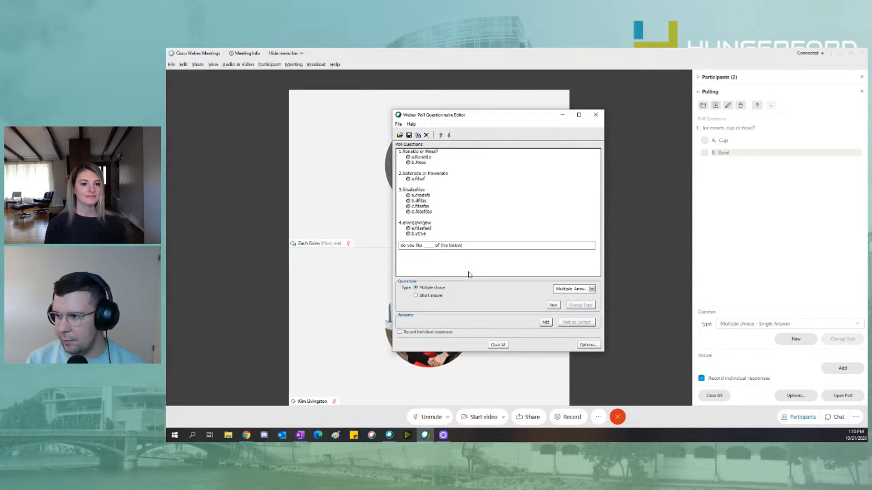
# Add the answers "yes", "no", "sometimes" and "never" to the multiple-answers question.
pyautogui.click(546, 322)
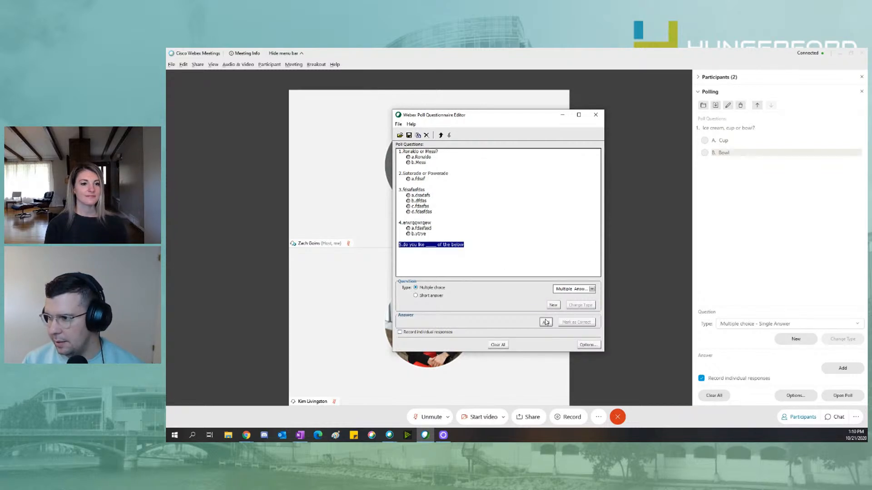
pyautogui.write('test')
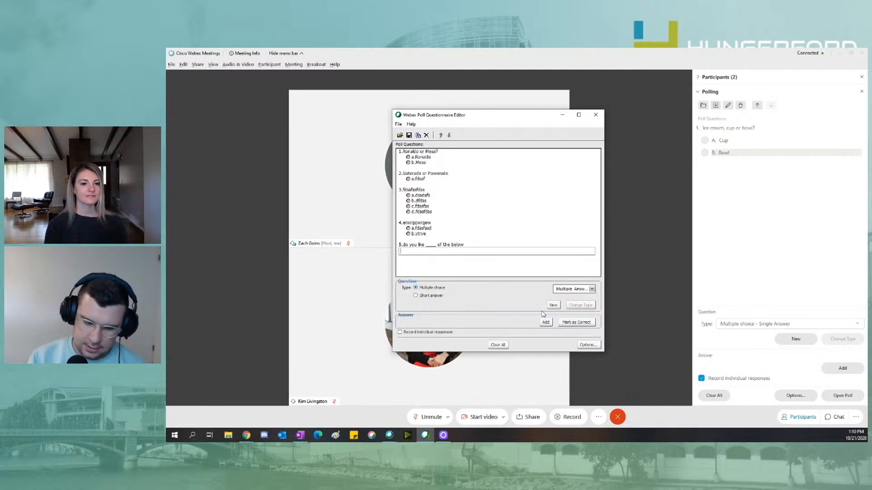
pyautogui.click(546, 322)
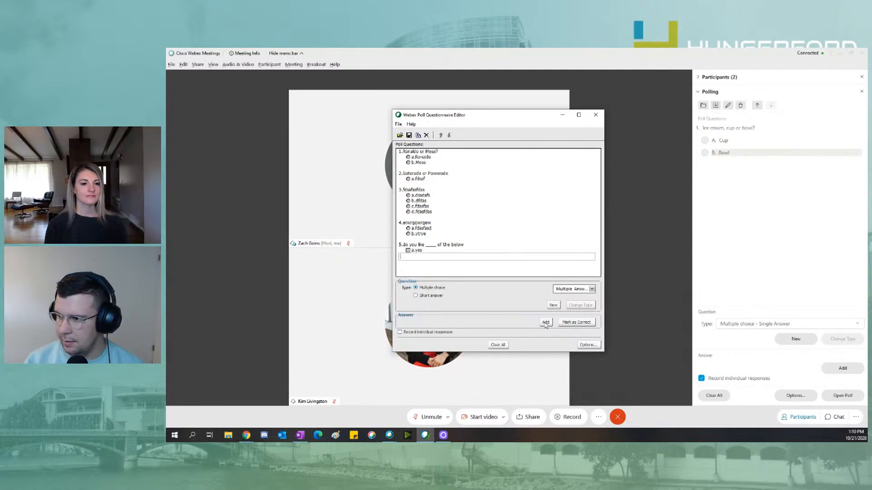
pyautogui.write('no')
pyautogui.click(550, 323)
pyautogui.write('sometimes')
pyautogui.click(549, 323)
pyautogui.write('never')
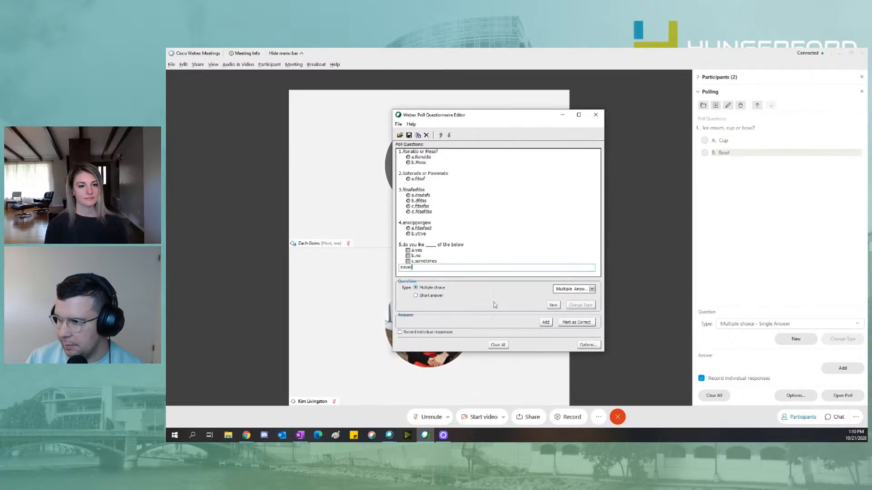
pyautogui.press('Return')
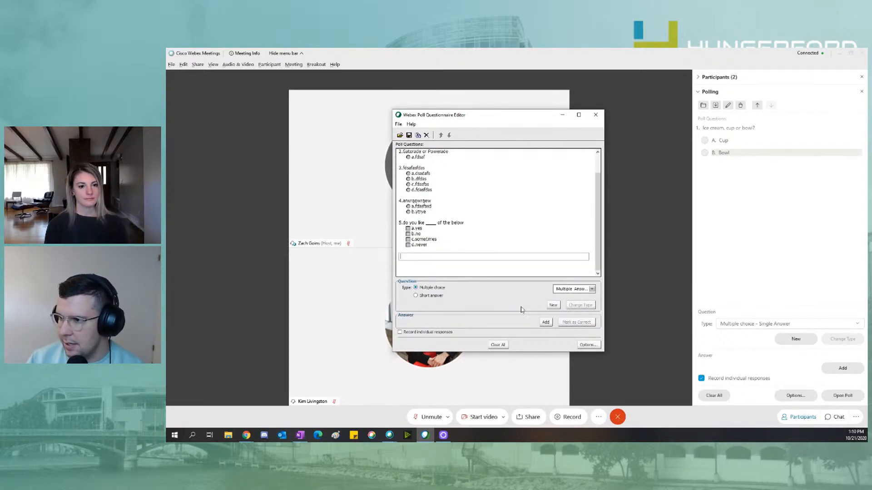
# Add a short-answer question reading "Please tell us your first car story".
pyautogui.click(427, 296)
pyautogui.click(553, 305)
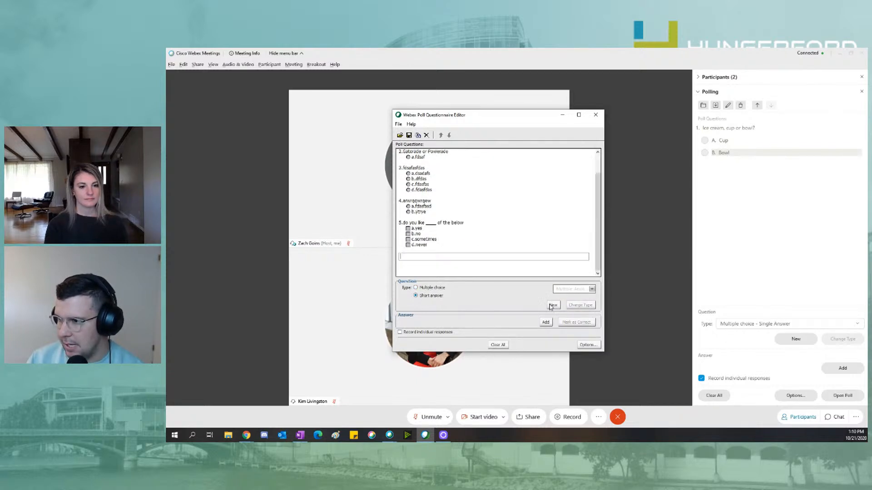
pyautogui.write('Please tell us your first car story')
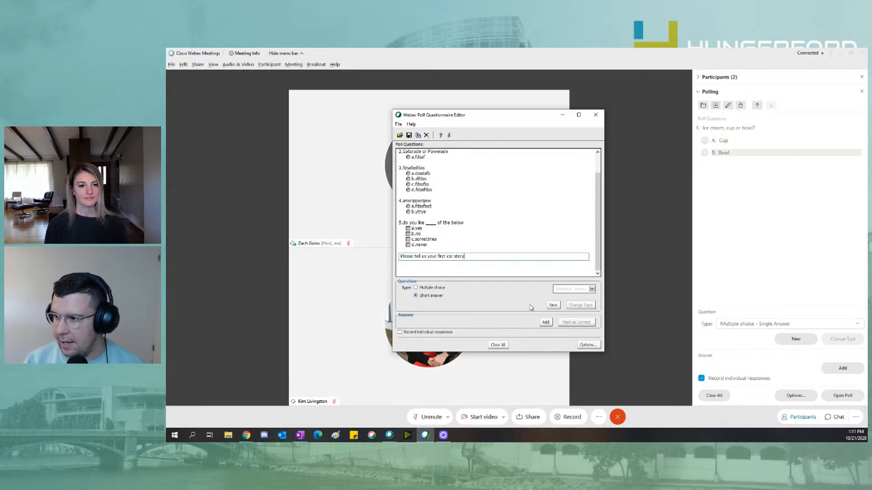
pyautogui.click(546, 322)
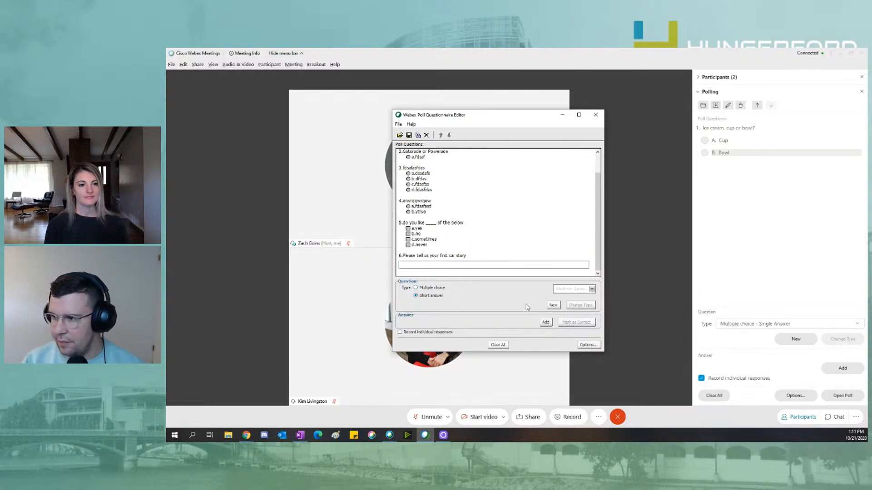
pyautogui.click(487, 269)
pyautogui.write('hfjkdshfjkdsjkf')
pyautogui.press('BackSpace')
pyautogui.press('BackSpace')
pyautogui.press('BackSpace')
pyautogui.press('BackSpace')
pyautogui.press('BackSpace')
pyautogui.press('BackSpace')
pyautogui.press('BackSpace')
pyautogui.press('BackSpace')
pyautogui.press('BackSpace')
pyautogui.press('BackSpace')
pyautogui.press('BackSpace')
pyautogui.press('BackSpace')
pyautogui.press('BackSpace')
pyautogui.press('BackSpace')
pyautogui.press('BackSpace')
pyautogui.press('BackSpace')
pyautogui.press('BackSpace')
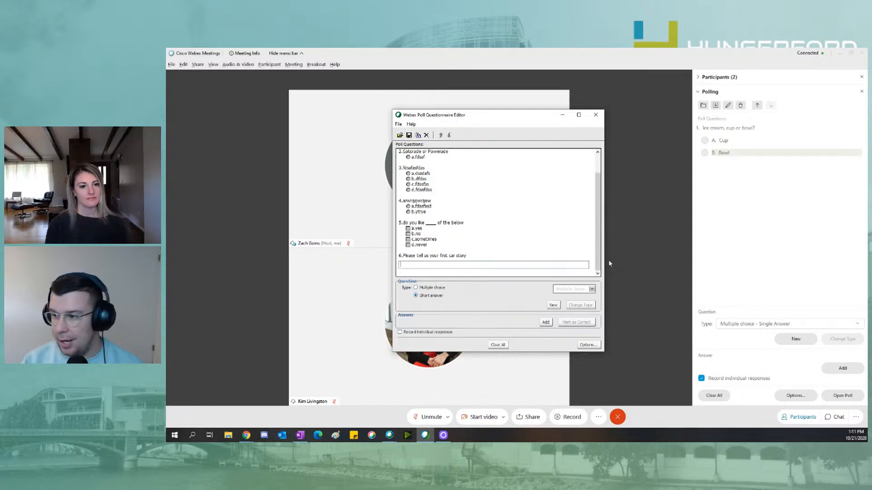
# Save the poll questions to the Desktop as Poll2 and close the Poll Questionnaire Editor.
pyautogui.click(477, 252)
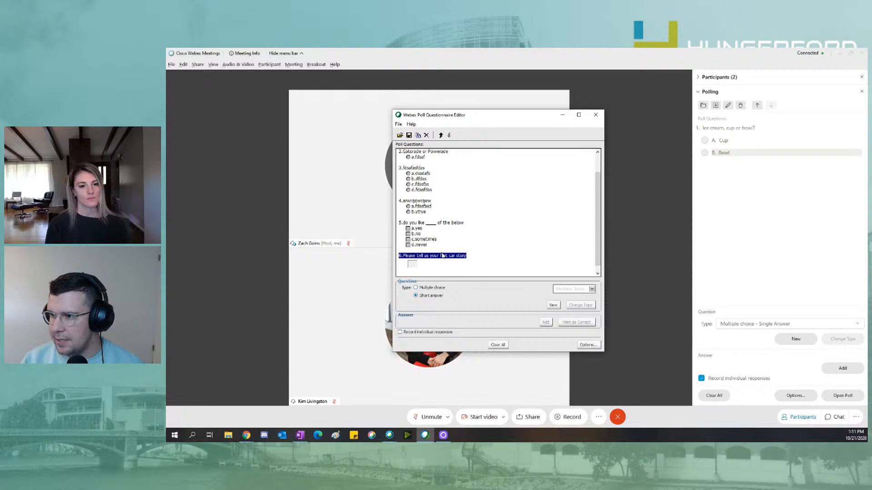
pyautogui.scroll(2, 443, 256)
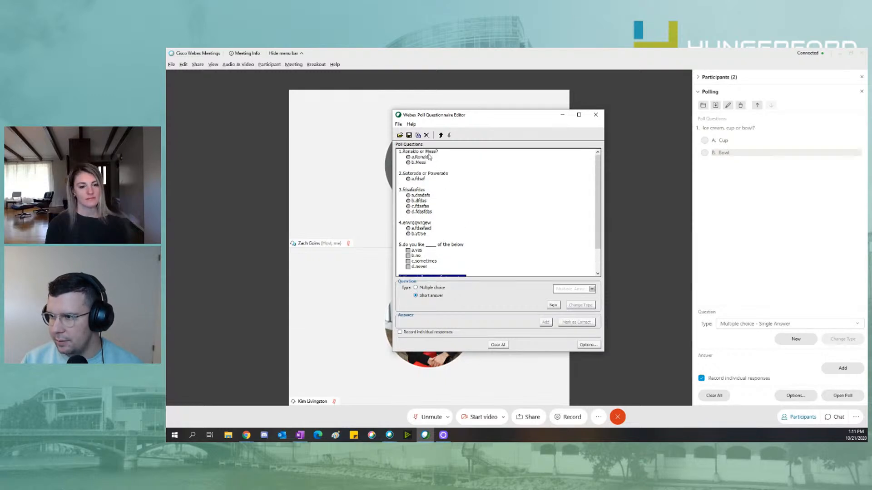
pyautogui.scroll(-1, 457, 261)
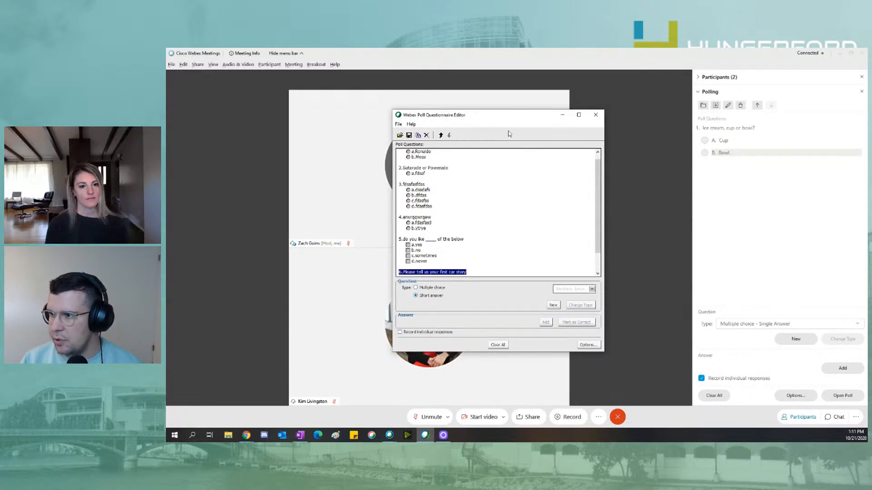
pyautogui.moveTo(502, 114)
pyautogui.mouseDown()
pyautogui.moveTo(484, 109)
pyautogui.moveTo(497, 129)
pyautogui.mouseUp()
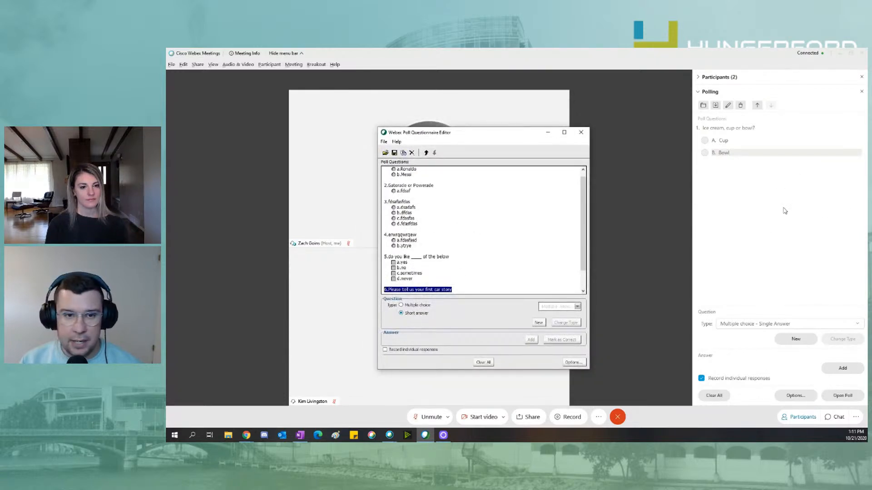
pyautogui.click(395, 156)
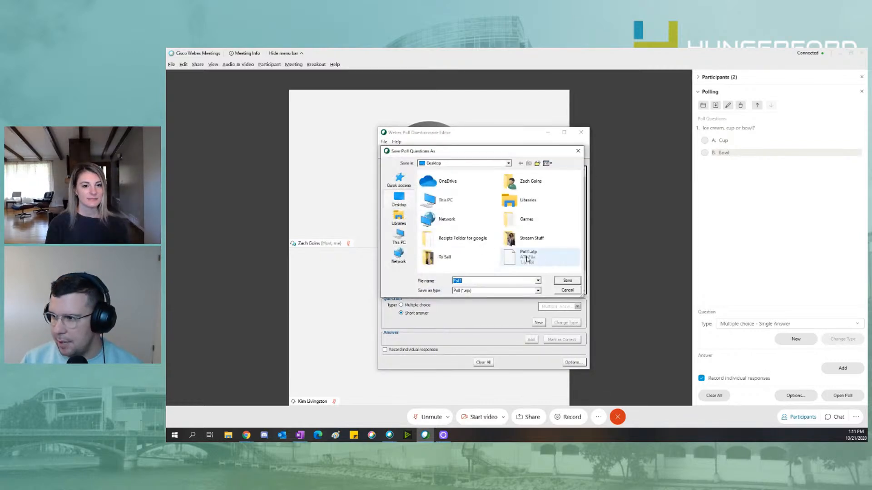
pyautogui.click(484, 280)
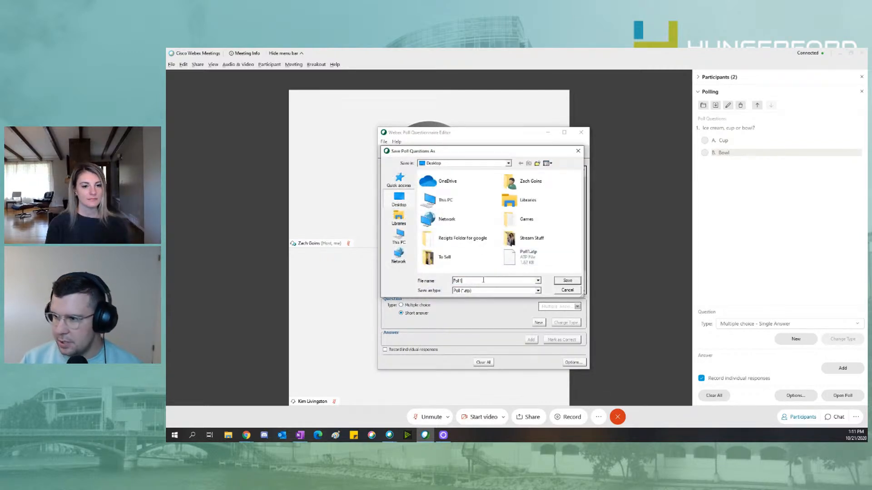
pyautogui.write('2')
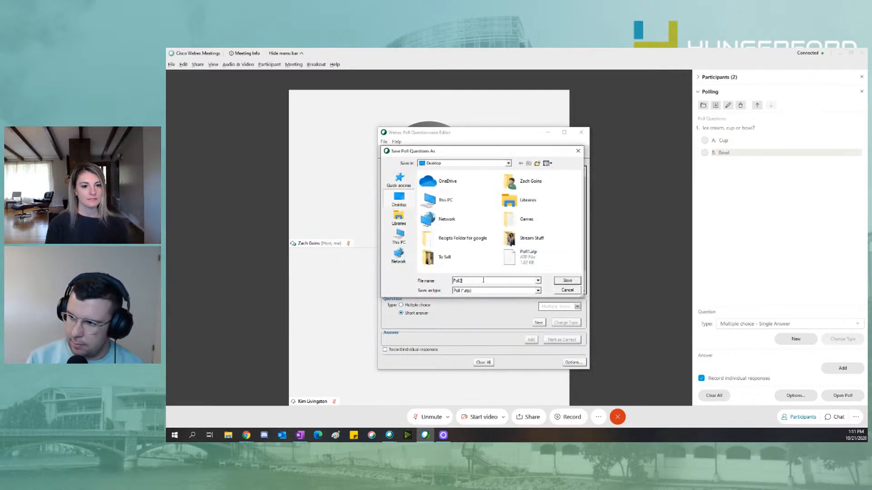
pyautogui.click(576, 281)
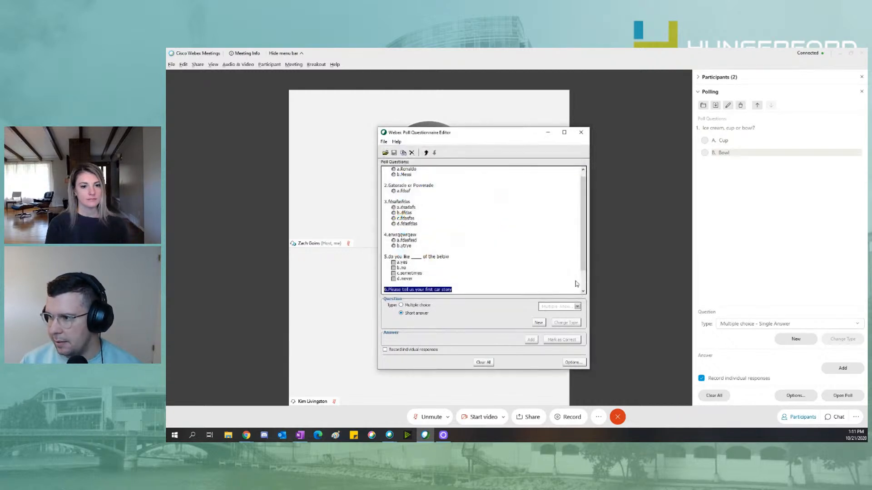
pyautogui.click(581, 133)
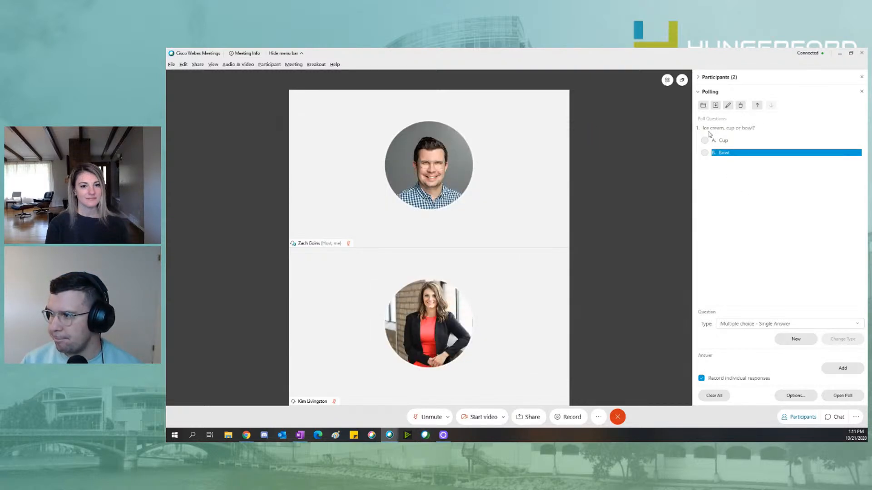
# Delete the ice cream question from the meeting's poll and load the saved questions from Poll2.atp.
pyautogui.click(740, 107)
pyautogui.click(740, 107)
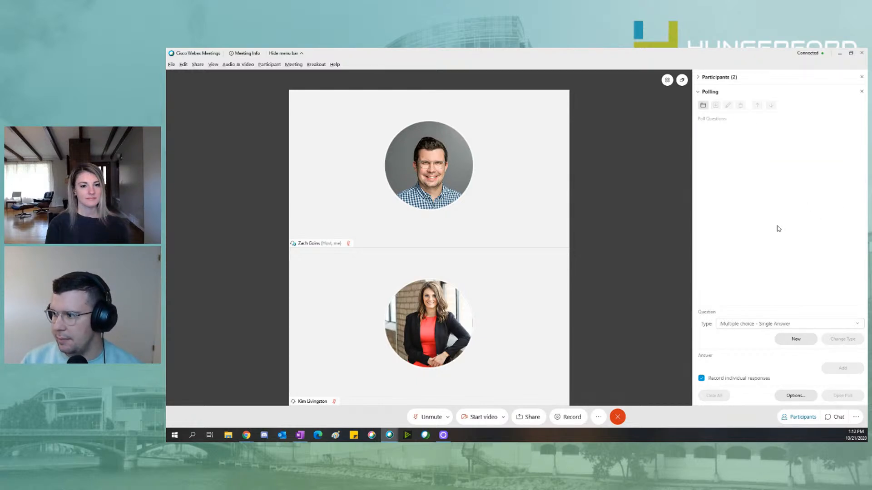
pyautogui.click(707, 108)
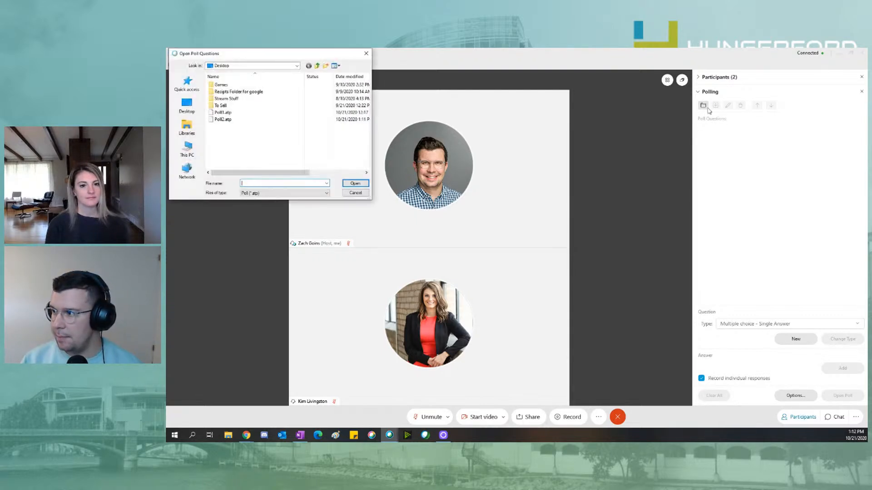
pyautogui.click(227, 119)
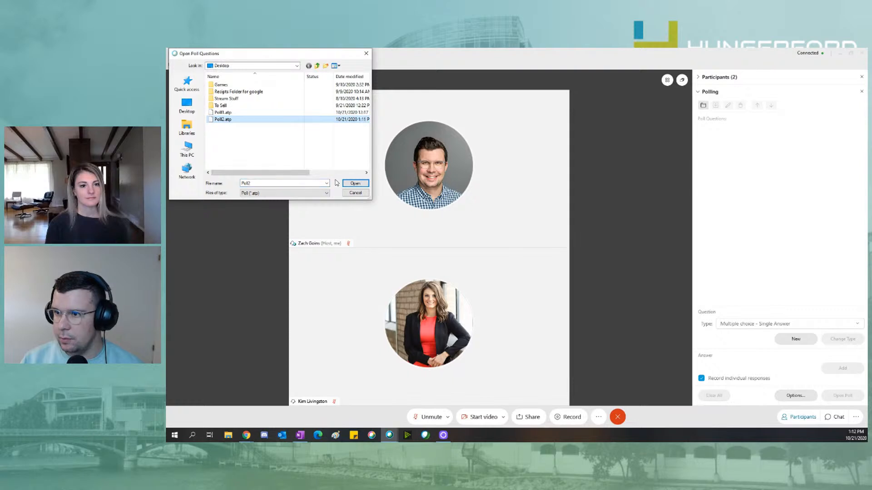
pyautogui.click(351, 183)
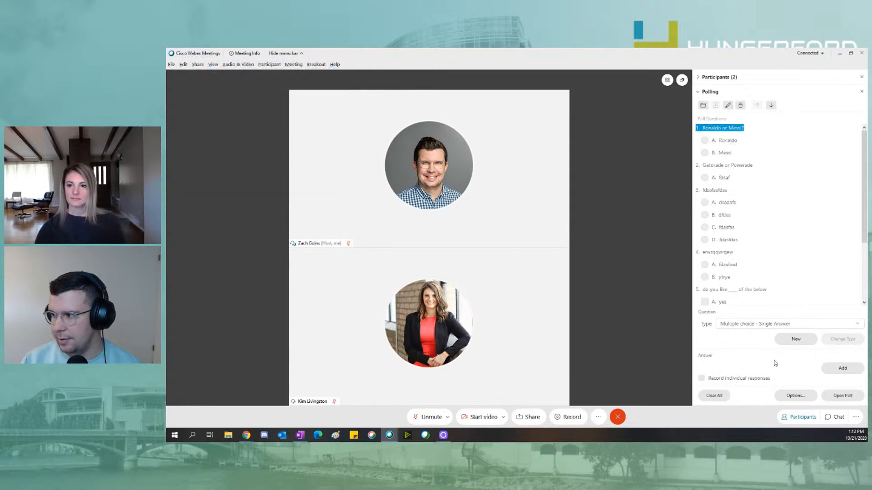
# Set the poll timer's alarm to 1 minute and look through the loaded questions.
pyautogui.click(795, 396)
pyautogui.doubleClick(496, 225)
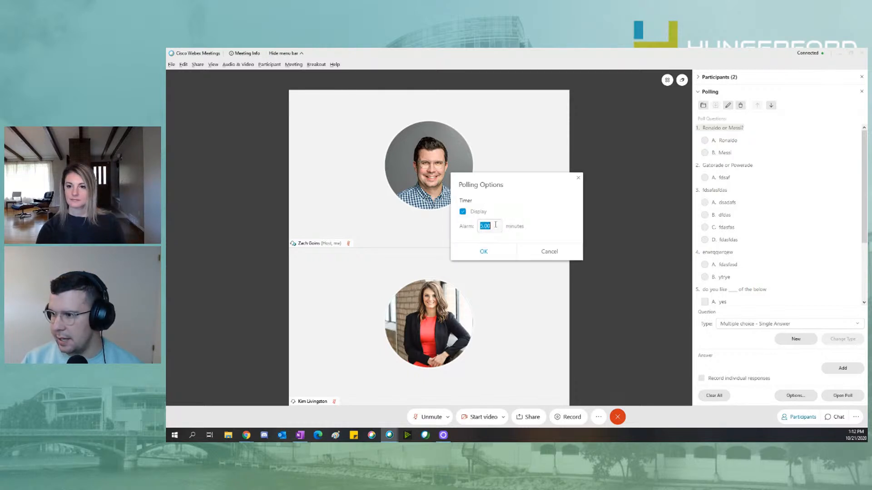
pyautogui.write('1')
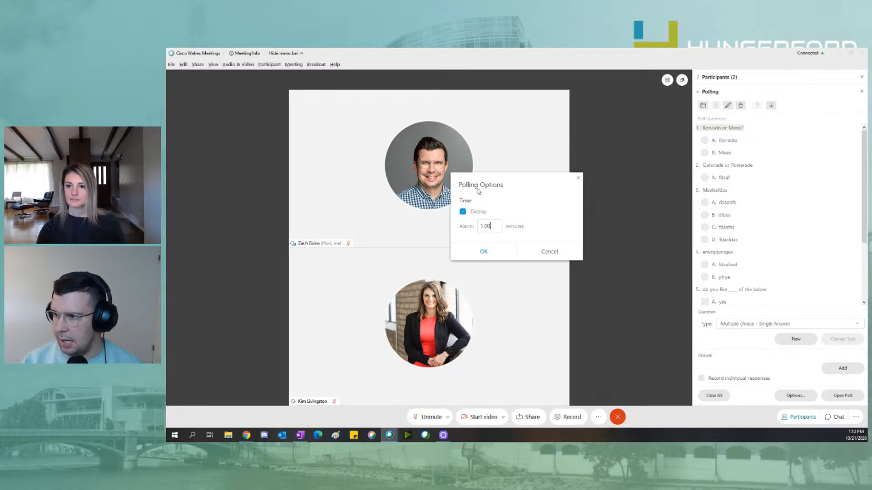
pyautogui.click(478, 253)
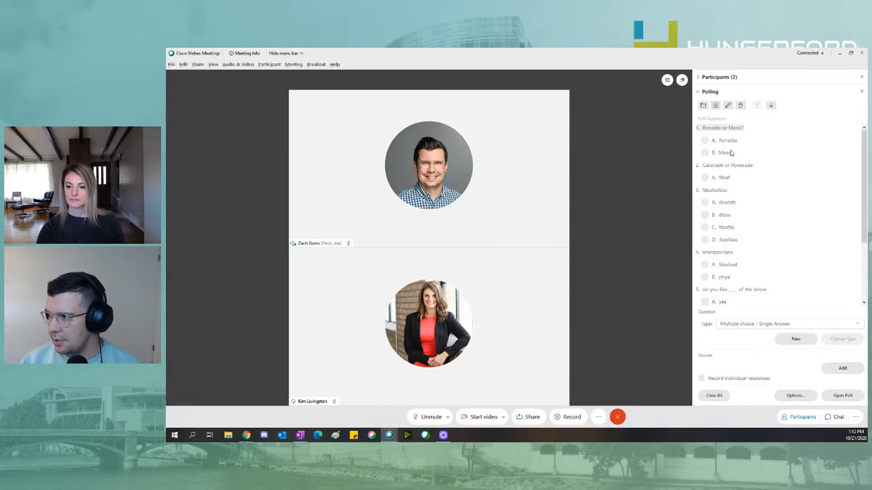
pyautogui.scroll(-3, 760, 203)
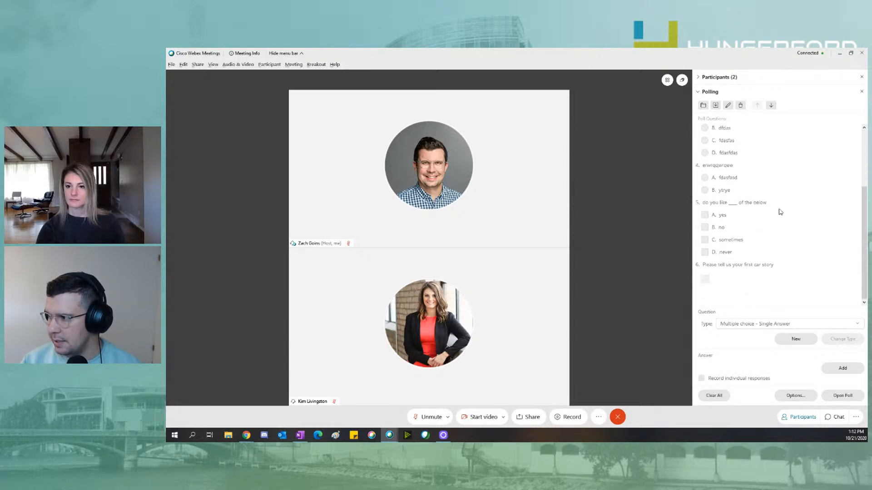
pyautogui.scroll(3, 792, 266)
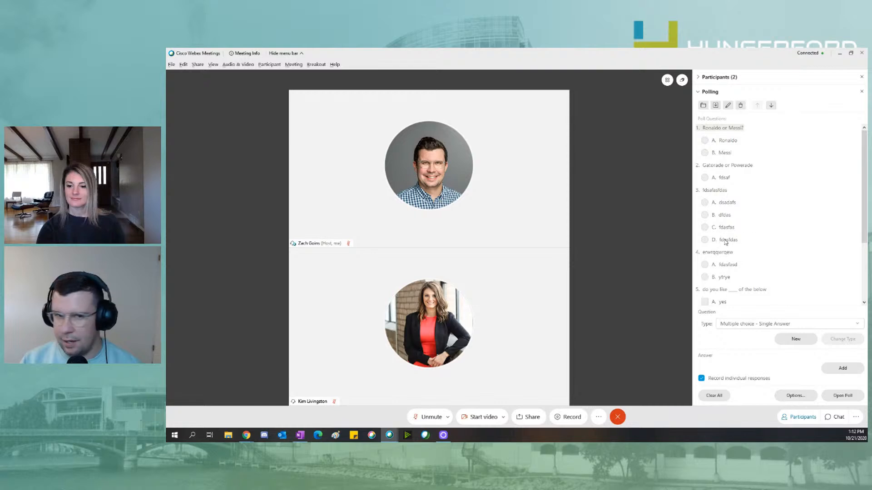
# Open the loaded poll to attendees and check which of them are still in progress.
pyautogui.click(843, 395)
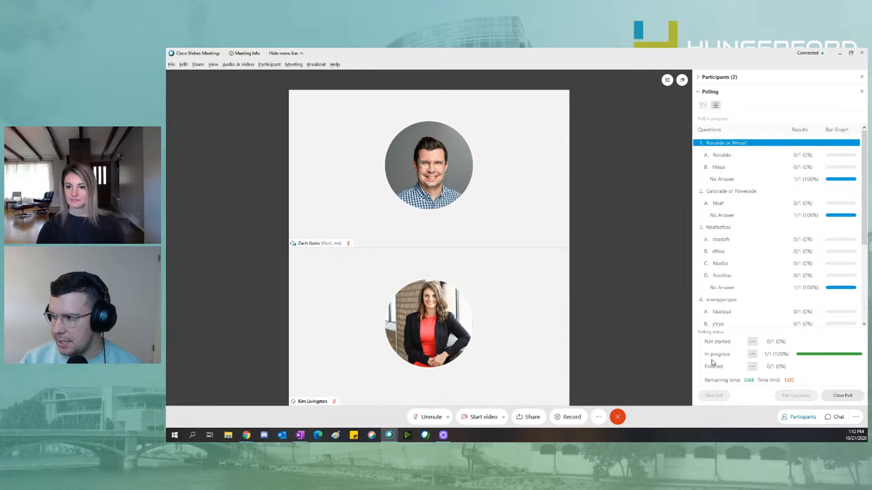
pyautogui.click(752, 354)
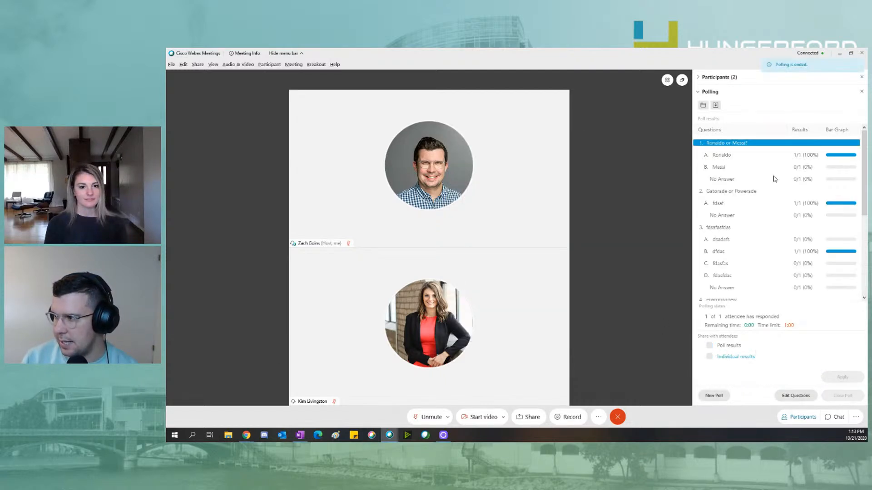
# Examine the ended poll's results question by question, from "Ronaldo or Messi?" to the first car story.
pyautogui.click(724, 159)
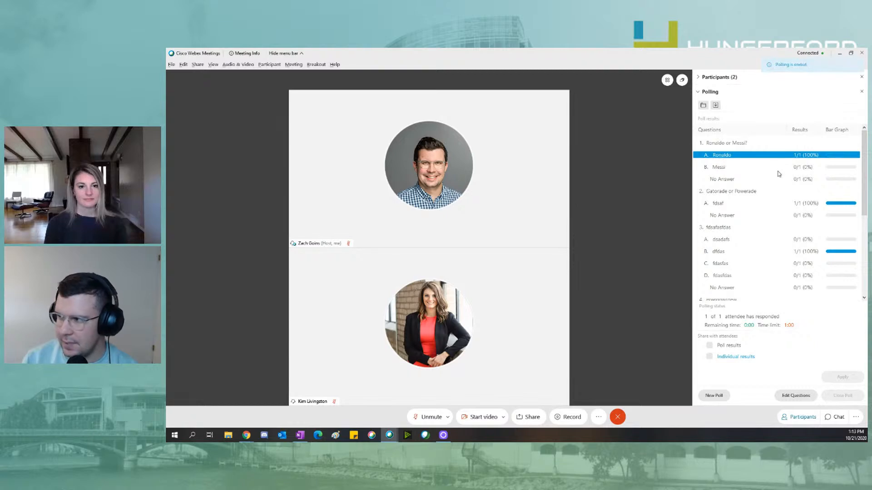
pyautogui.click(730, 203)
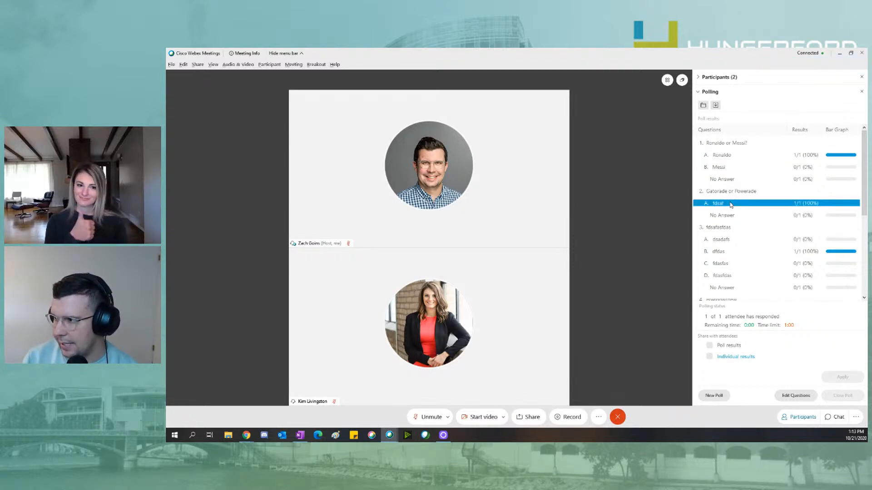
pyautogui.scroll(-2, 729, 203)
pyautogui.scroll(2, 736, 167)
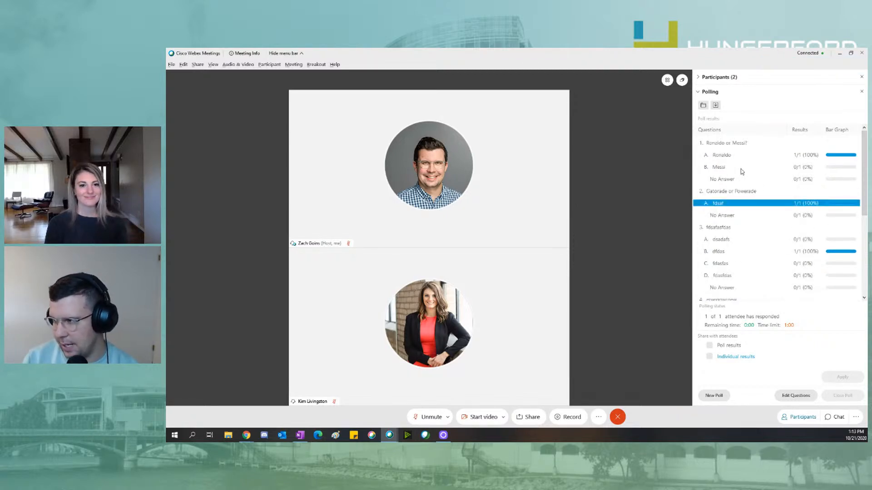
pyautogui.click(725, 228)
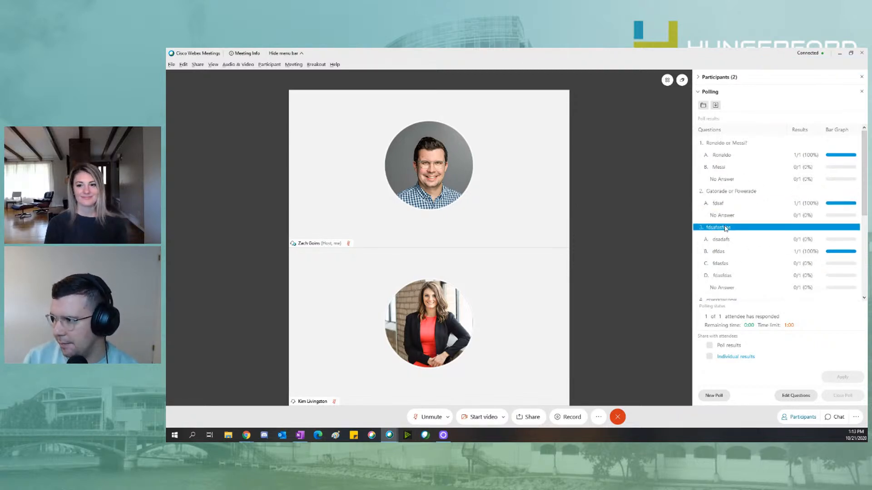
pyautogui.click(720, 252)
pyautogui.scroll(-6, 752, 248)
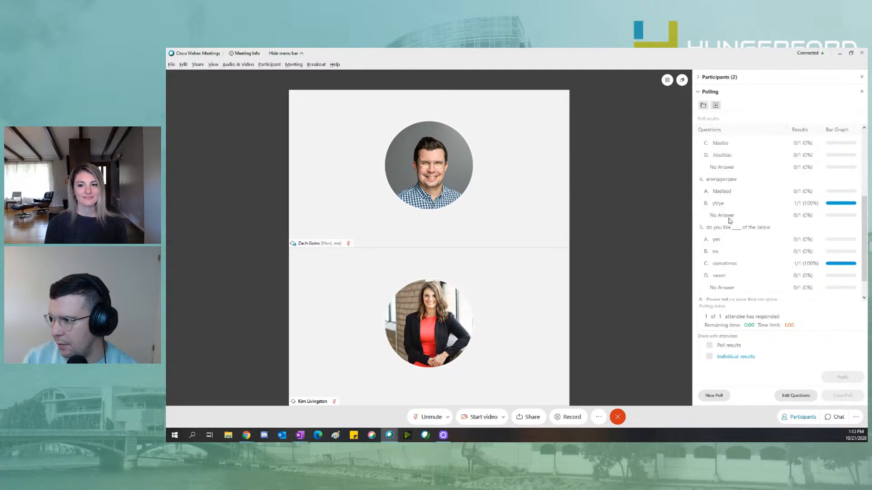
pyautogui.click(750, 275)
pyautogui.click(727, 287)
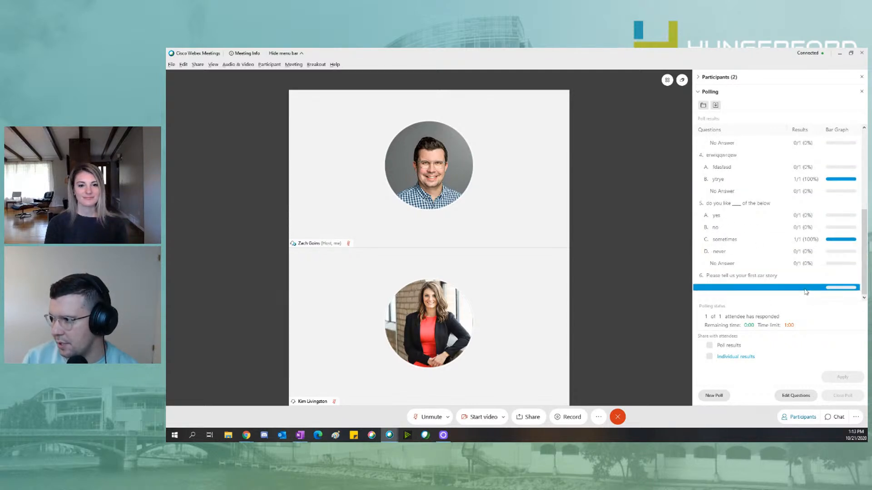
# Share the poll results and individual results with attendees, then bring the shared results window into view and dismiss the sharing notice.
pyautogui.click(709, 346)
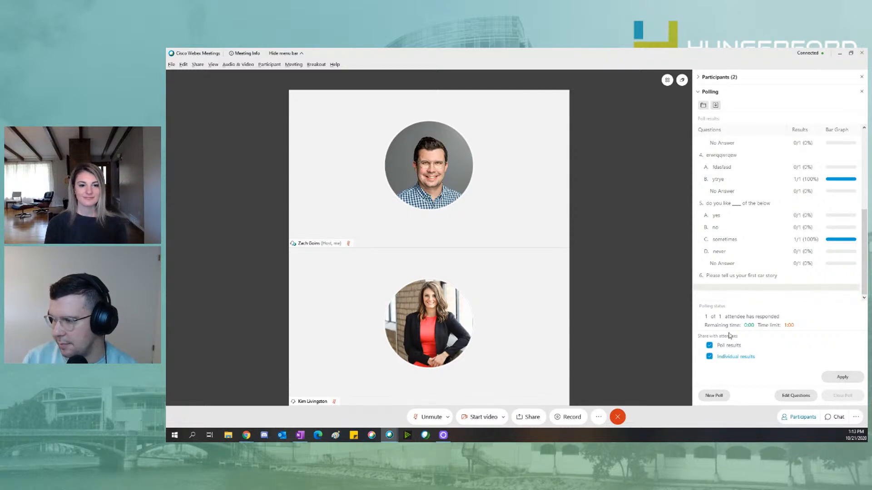
pyautogui.click(843, 377)
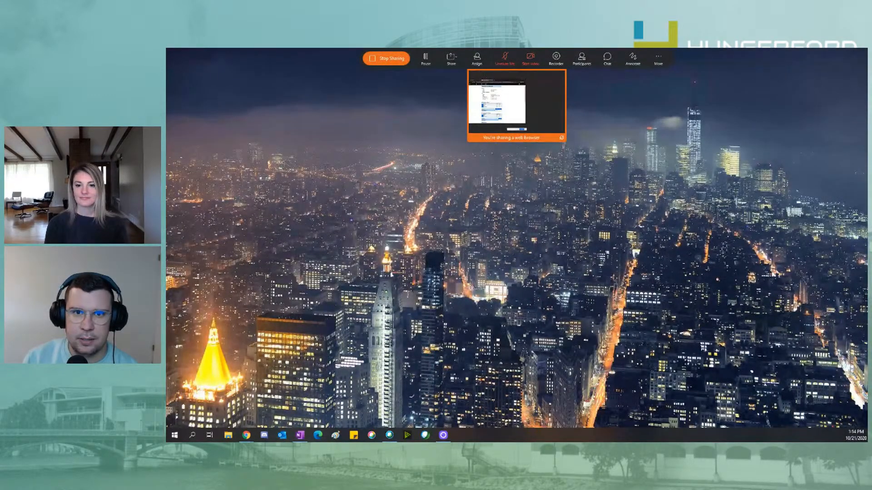
pyautogui.moveTo(167, 189); pyautogui.dragTo(585, 119)
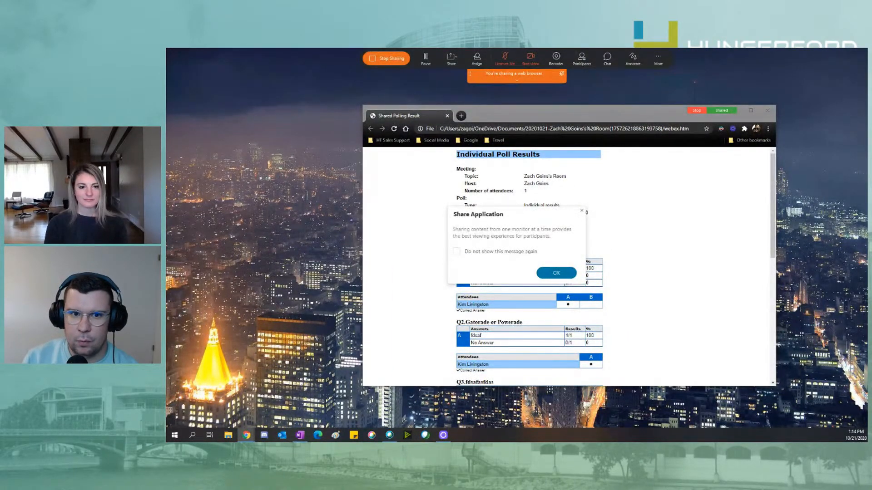
pyautogui.click(584, 211)
# Read through the shared report's individual answers down to the short-answer response about the first car.
pyautogui.scroll(-5, 663, 263)
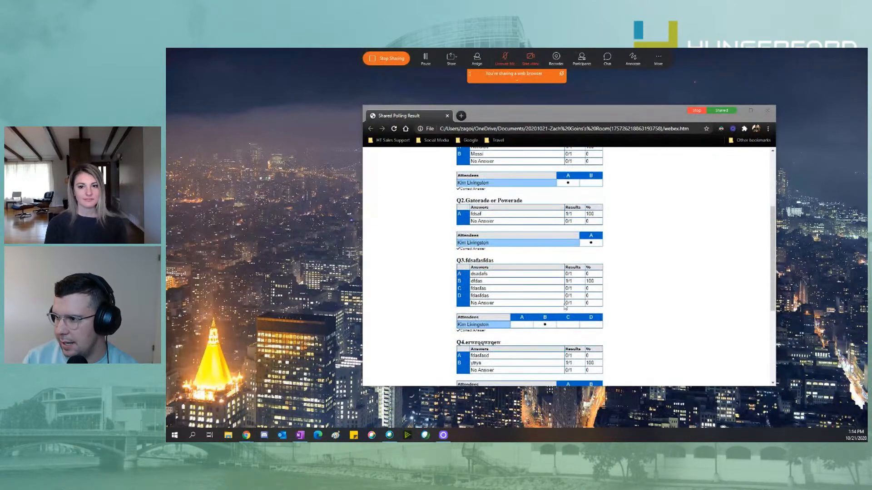
pyautogui.scroll(-3, 585, 306)
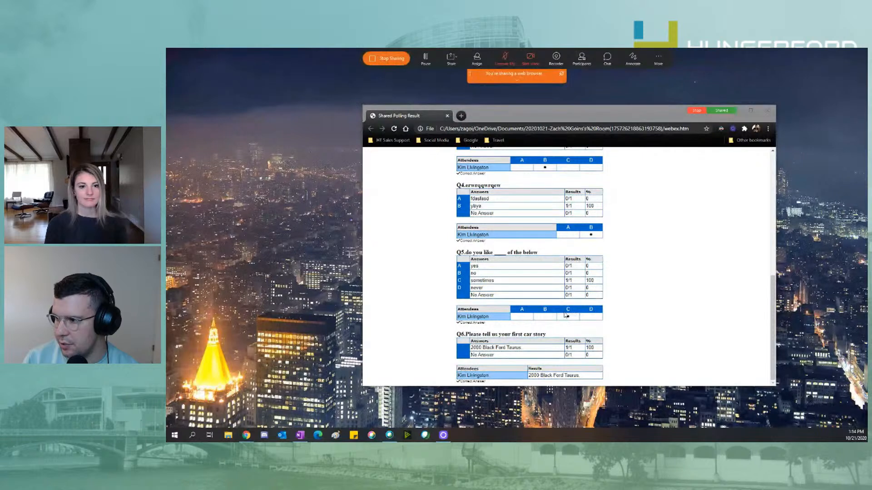
pyautogui.moveTo(580, 376); pyautogui.dragTo(528, 376)
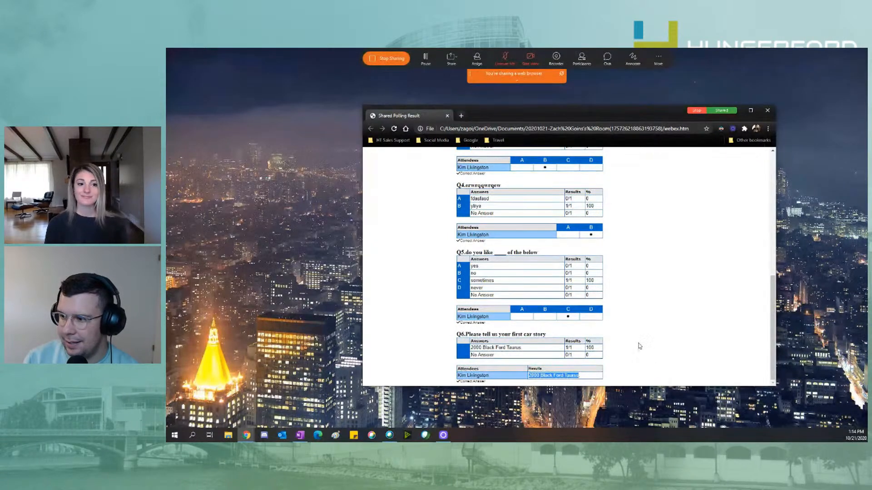
pyautogui.click(640, 348)
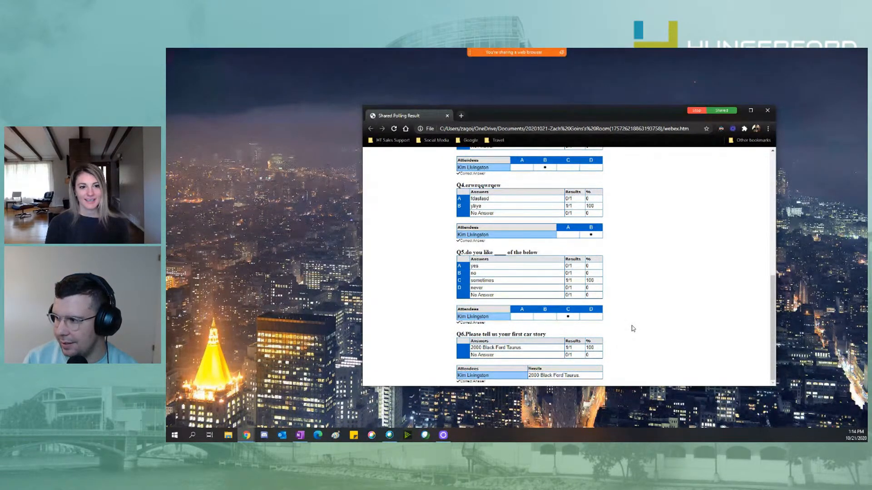
# Review the shared report's meeting and poll details and the answer percentages for the first questions.
pyautogui.scroll(8, 592, 305)
pyautogui.scroll(1, 592, 305)
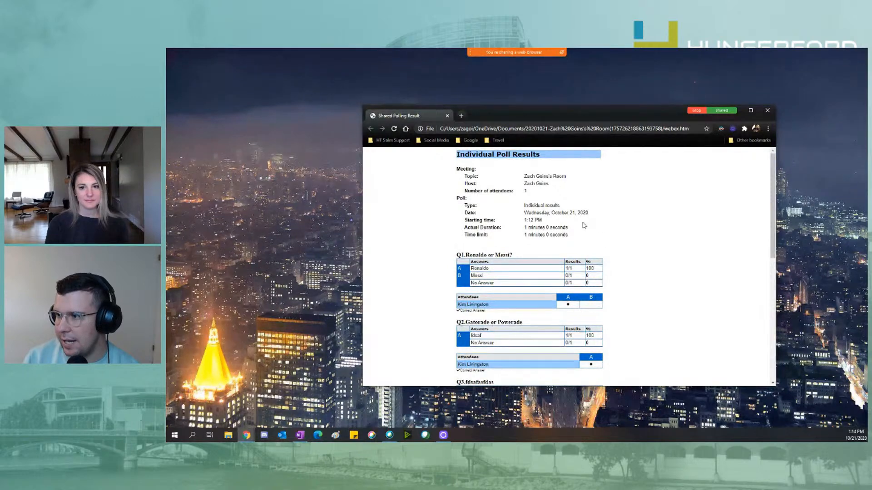
pyautogui.moveTo(520, 193); pyautogui.dragTo(522, 176)
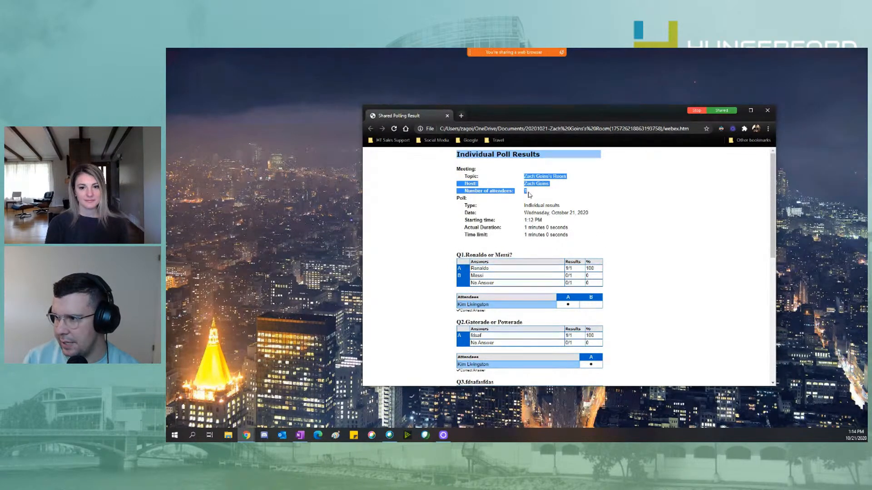
pyautogui.click(528, 193)
pyautogui.moveTo(524, 207); pyautogui.dragTo(571, 229)
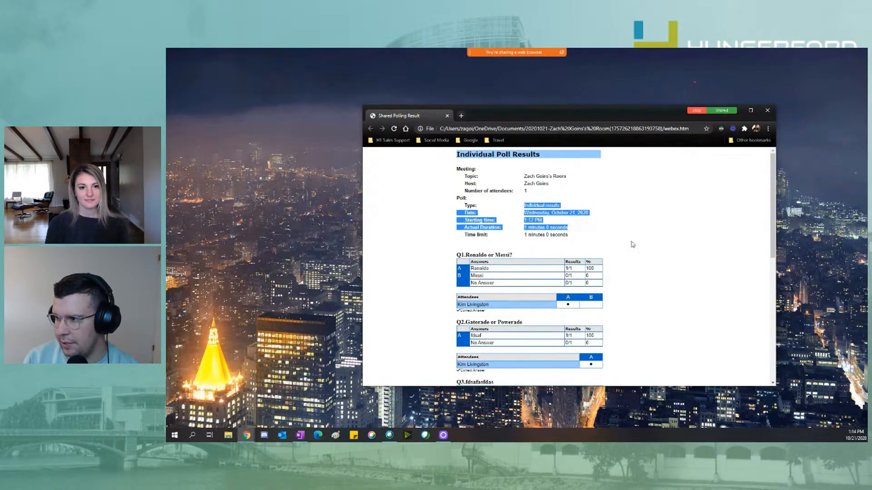
pyautogui.scroll(-2, 632, 245)
pyautogui.click(596, 275)
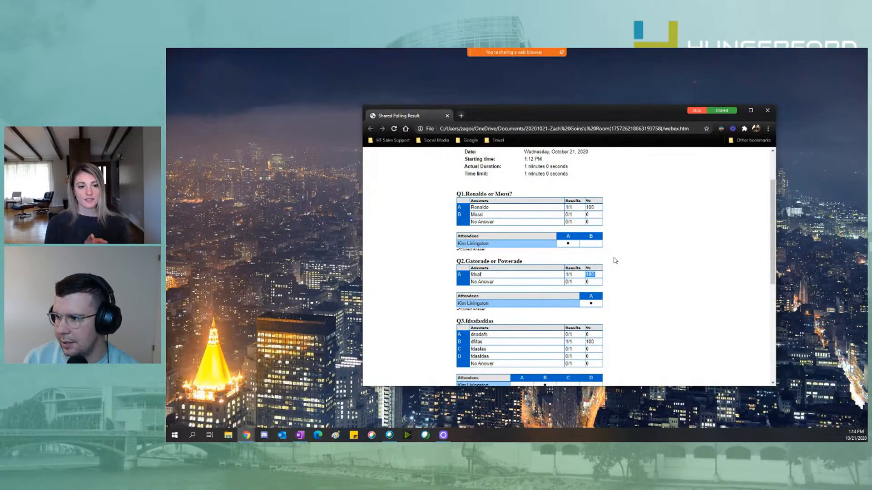
pyautogui.moveTo(549, 54)
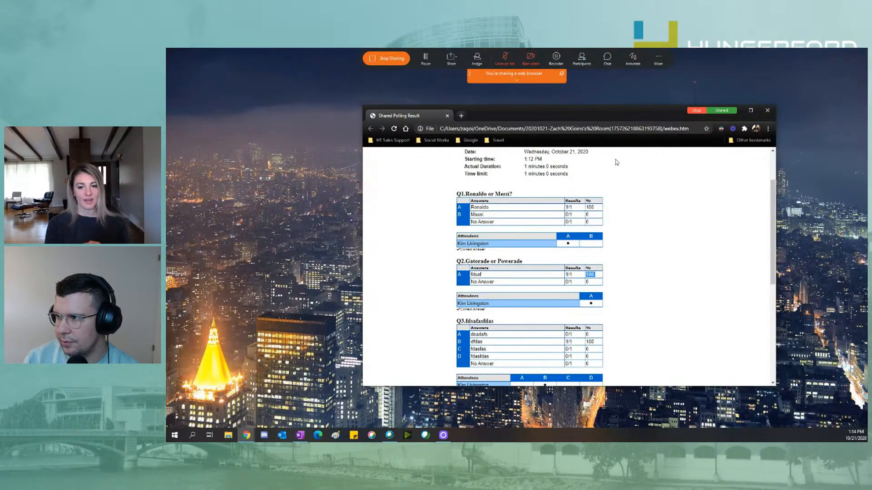
pyautogui.scroll(-1, 595, 217)
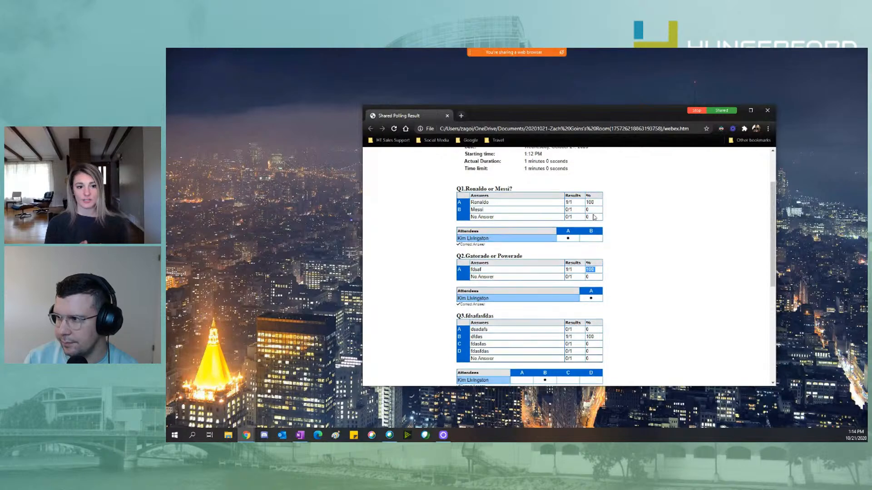
pyautogui.scroll(2, 595, 217)
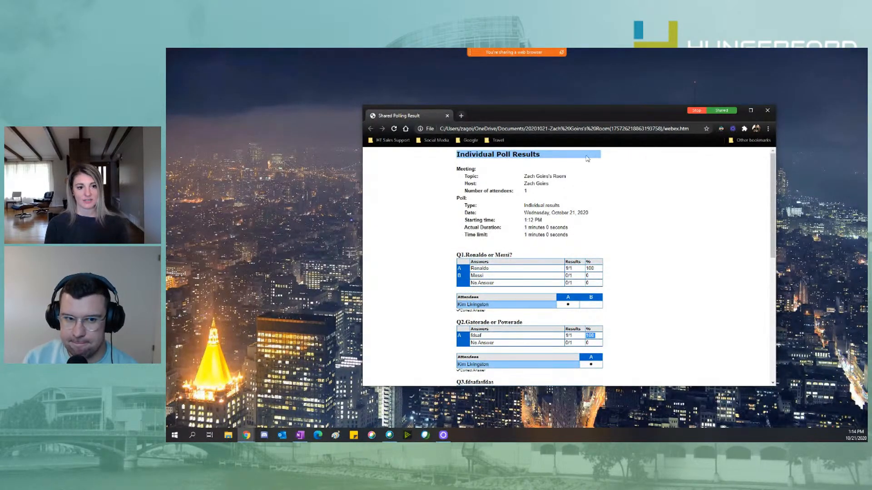
# Stop sharing the poll results report and return to the meeting.
pyautogui.moveTo(391, 60)
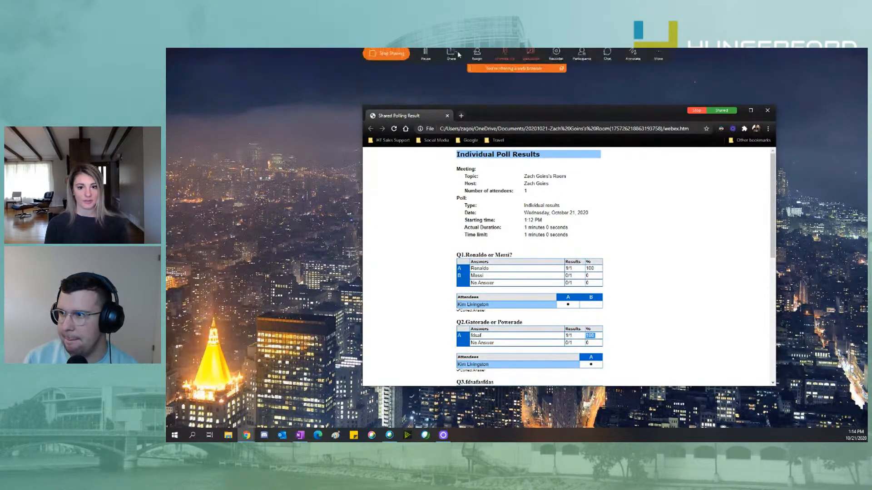
pyautogui.click(391, 59)
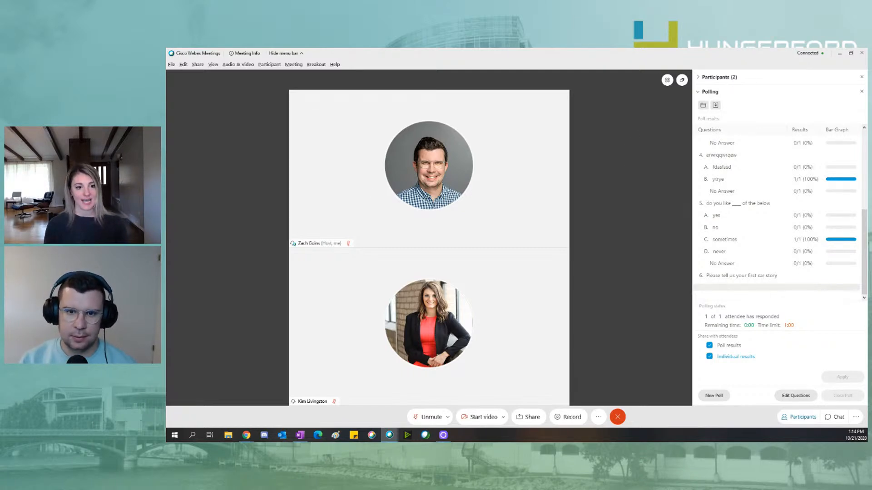
pyautogui.hotkey('alt', 'Tab')
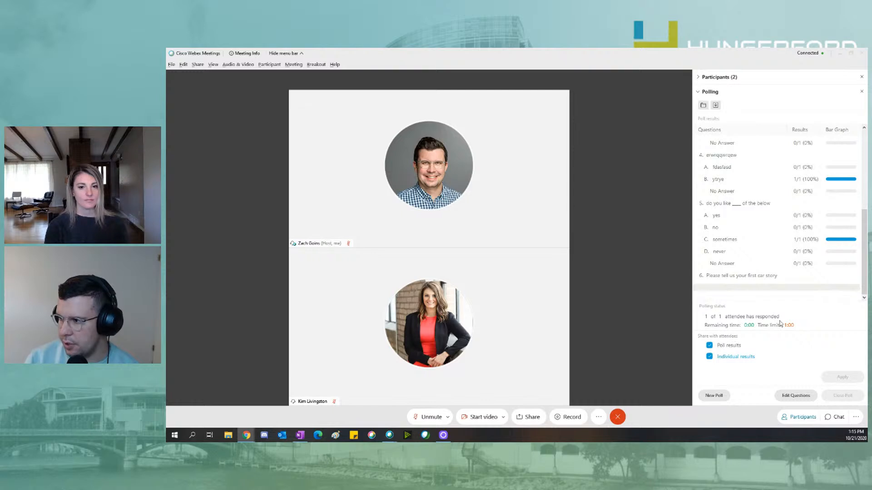
# Start a new poll, saving the finished poll's individual attendee results to the Desktop as the text file PollResults.
pyautogui.click(709, 396)
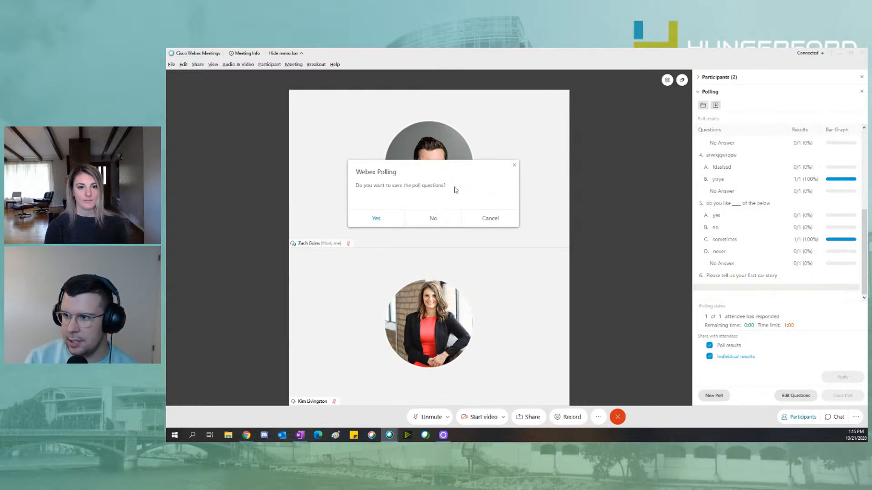
pyautogui.click(369, 217)
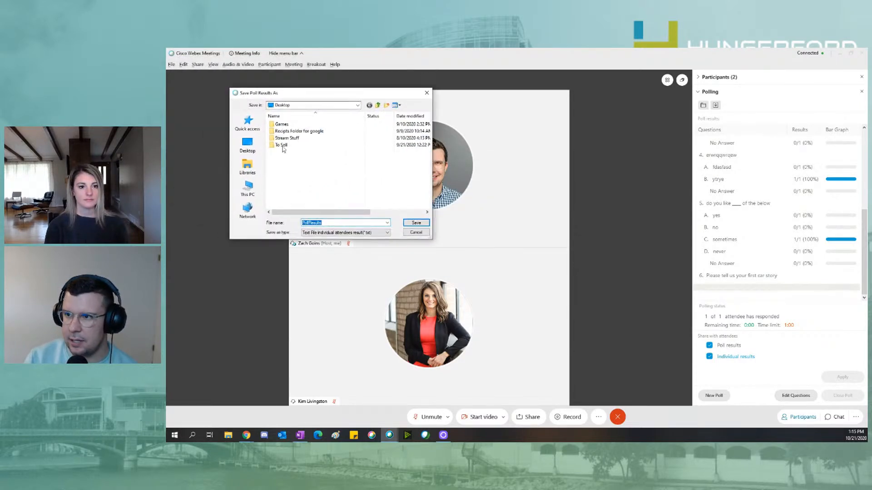
pyautogui.click(248, 146)
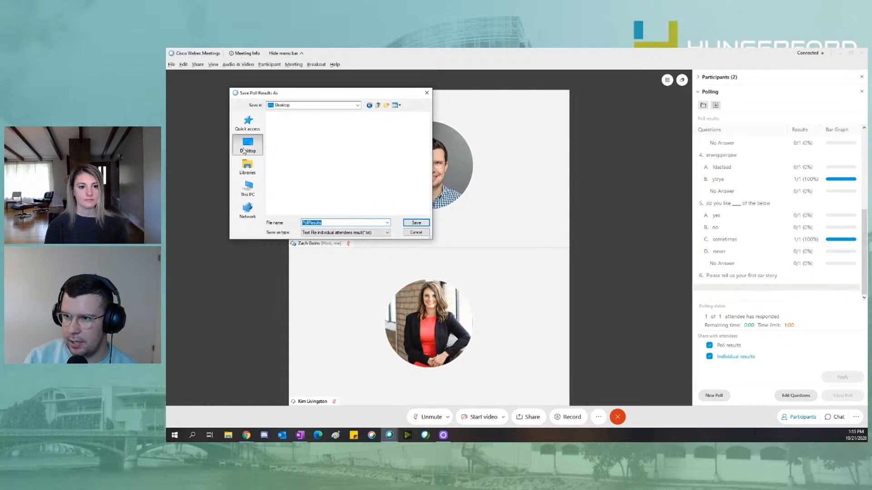
pyautogui.click(416, 222)
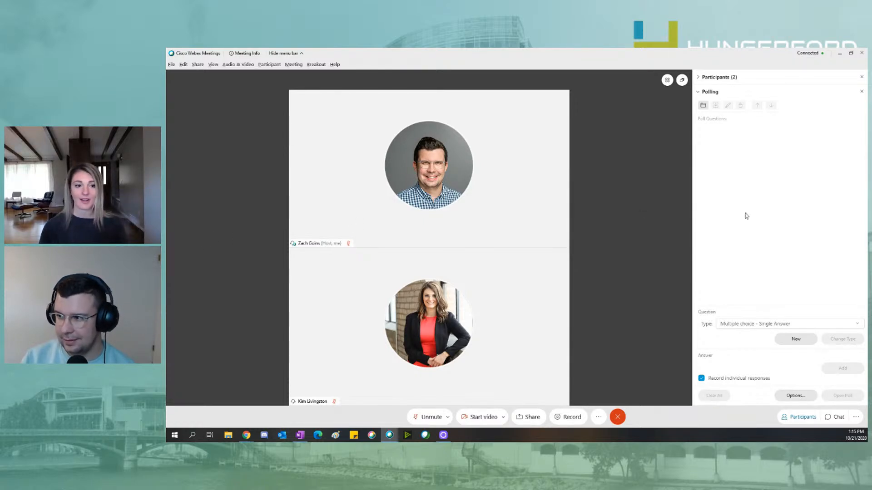
# Set the new poll's question type to Multiple choice - Multiple Answer and widen the polling area.
pyautogui.click(787, 325)
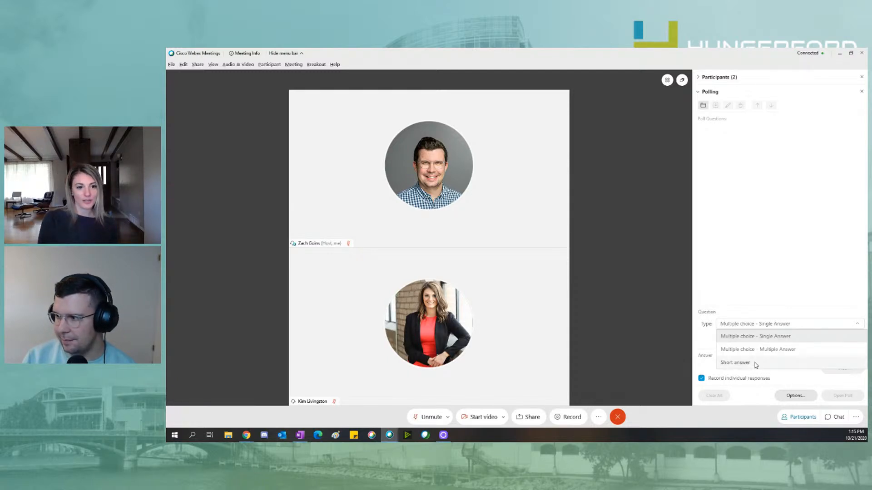
pyautogui.click(762, 350)
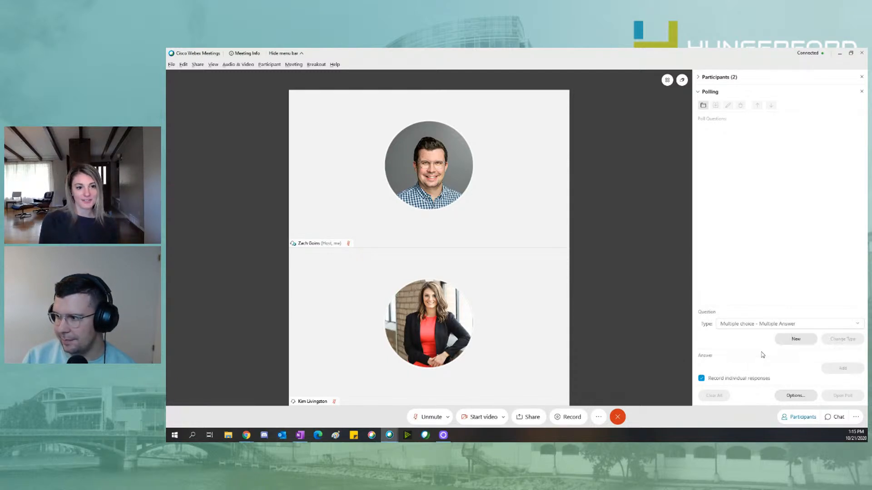
pyautogui.click(771, 325)
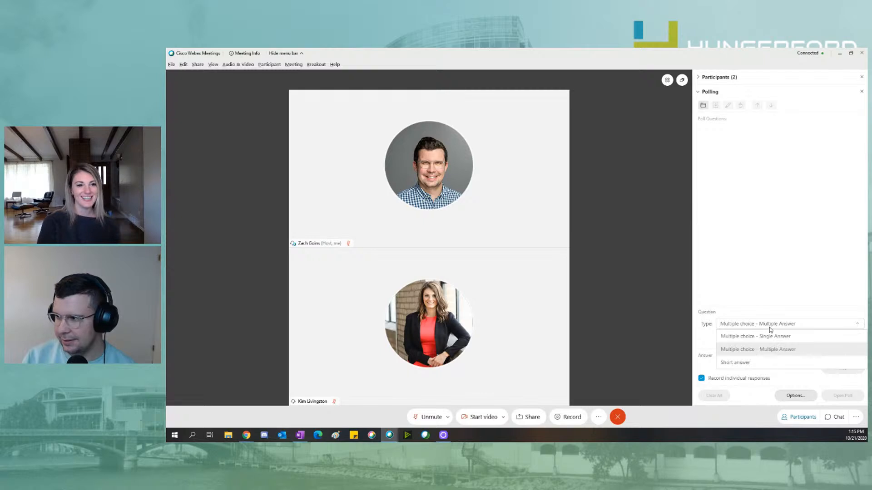
pyautogui.click(763, 353)
pyautogui.click(755, 323)
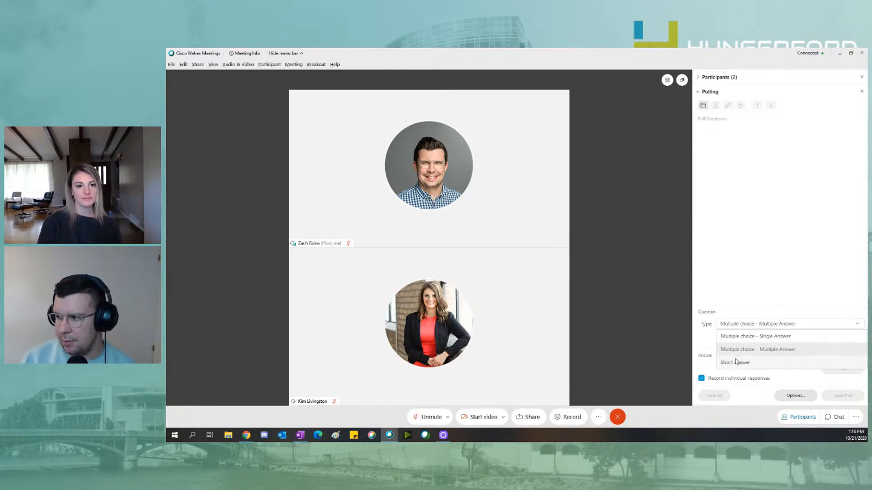
pyautogui.click(761, 327)
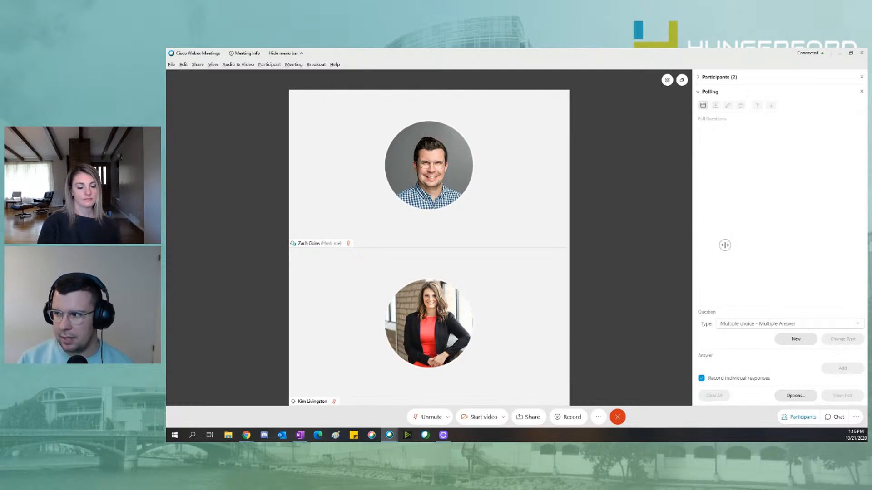
pyautogui.moveTo(690, 234); pyautogui.dragTo(647, 233)
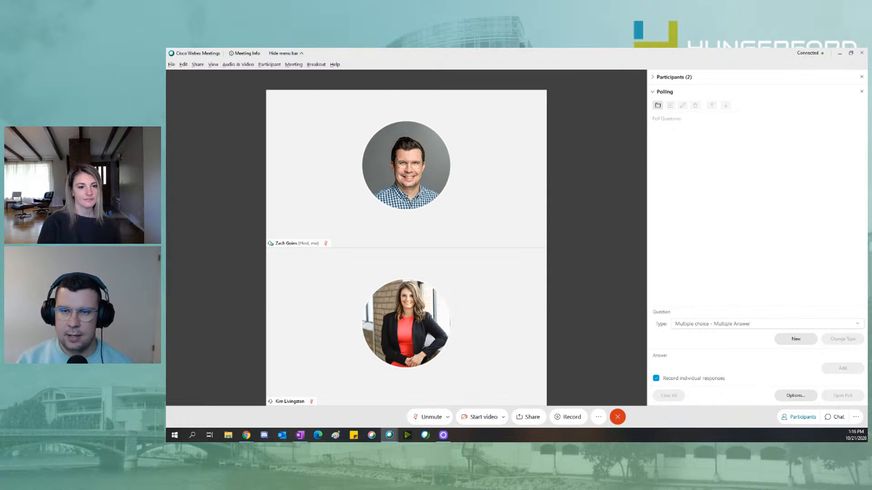
pyautogui.hotkey('alt', 'Tab')
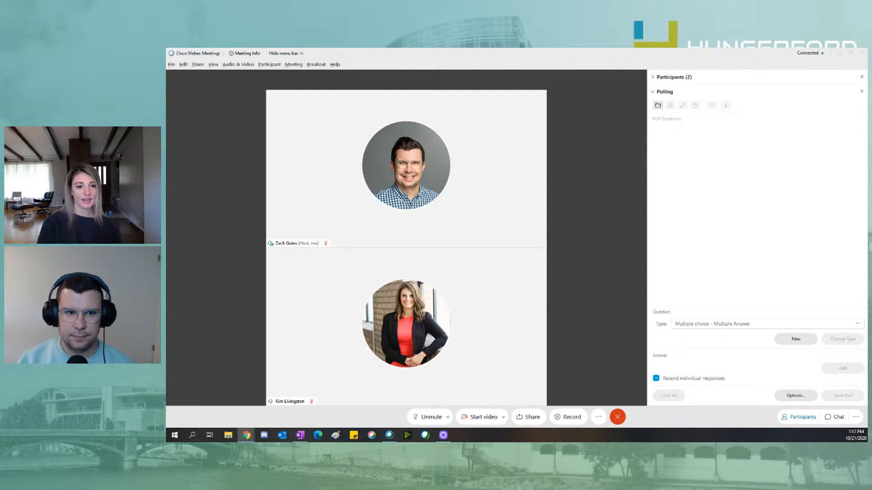
pyautogui.hotkey('alt', 'Tab')
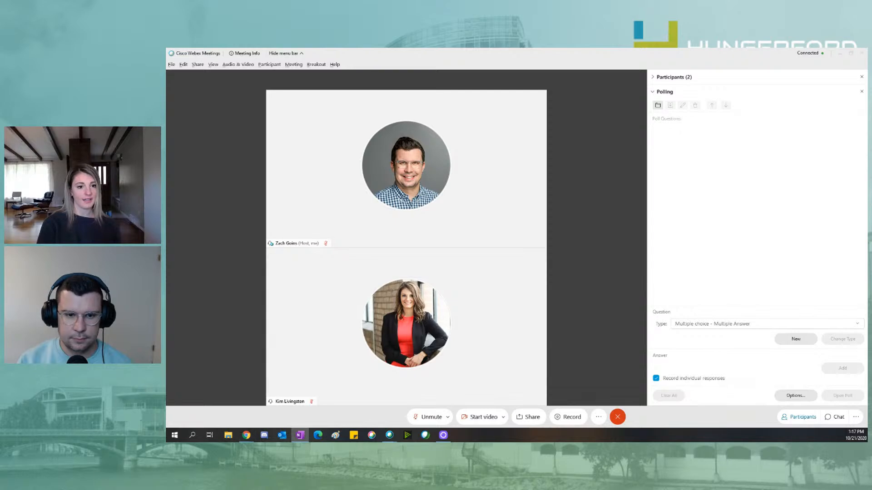